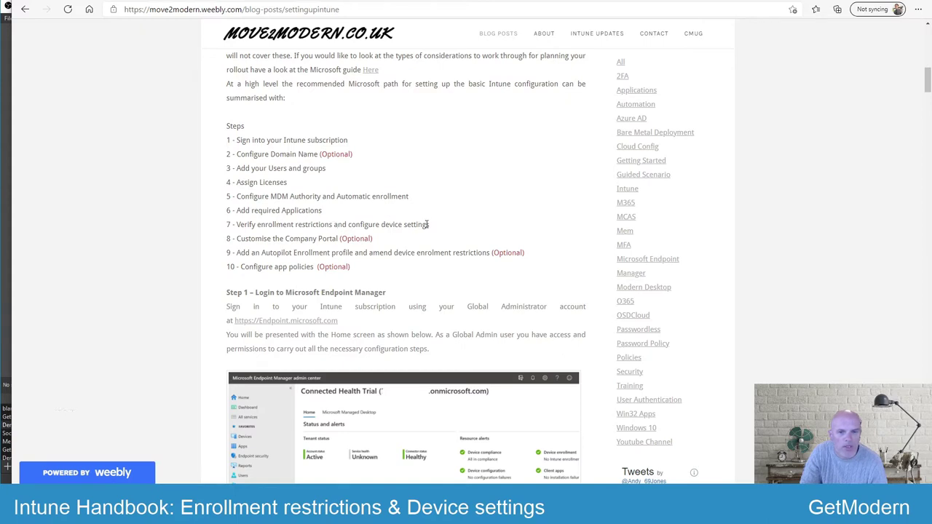
Step: Open the platform settings of the default All Users device type restriction for editing in the Endpoint Manager enrollment restrictions
left_click_drag(431, 228, 234, 225)
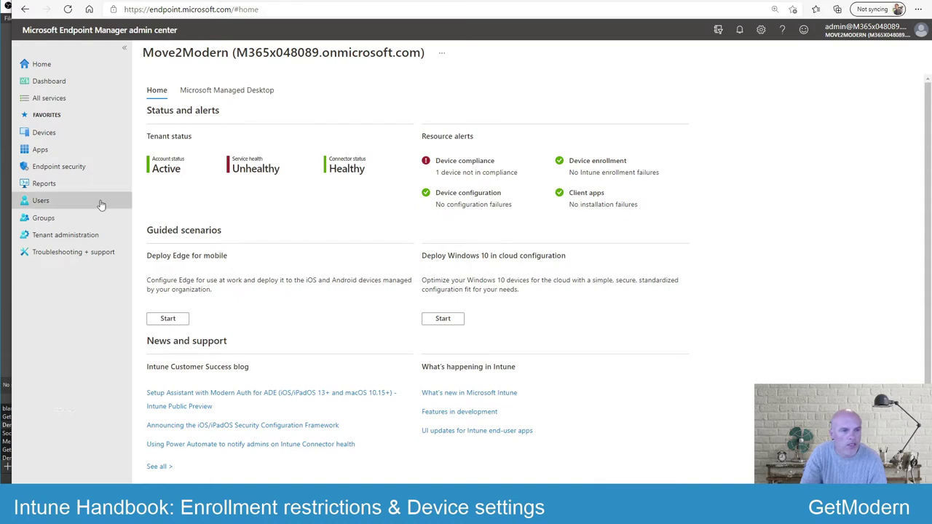
left_click(54, 133)
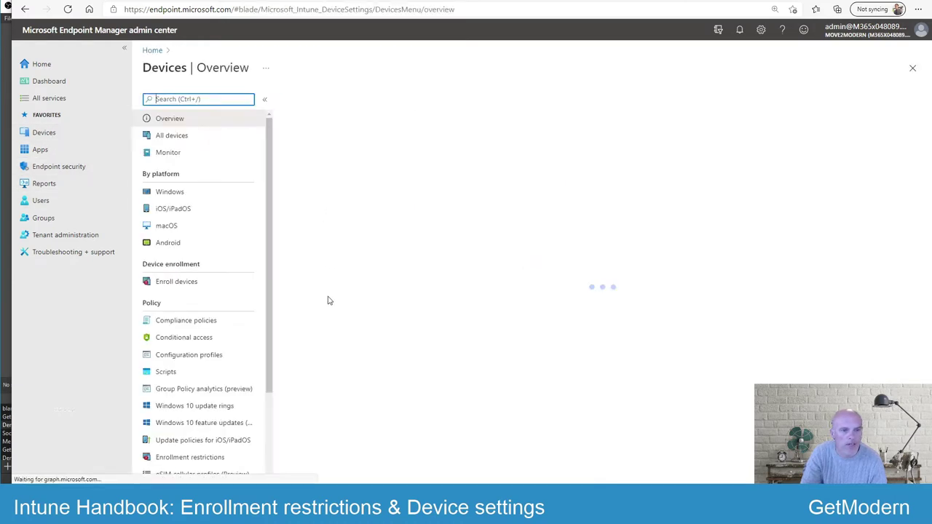
left_click(204, 457)
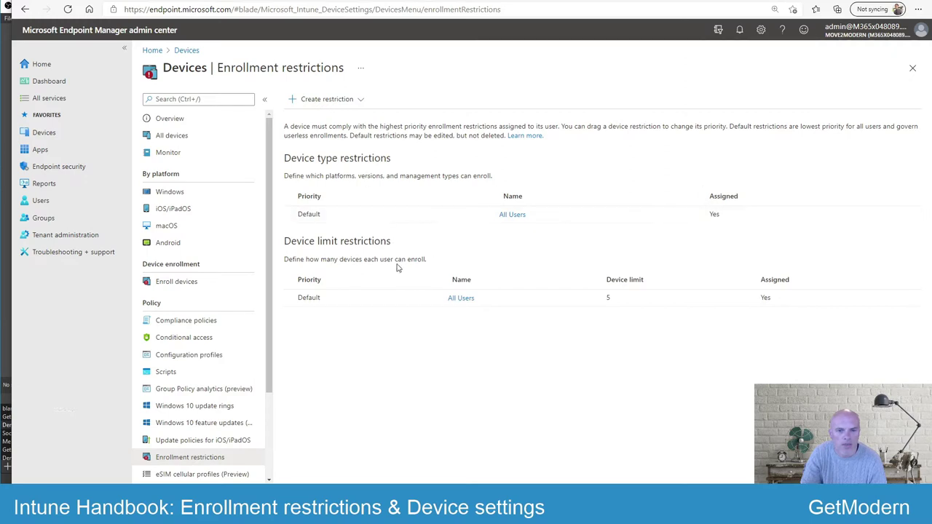
left_click(511, 215)
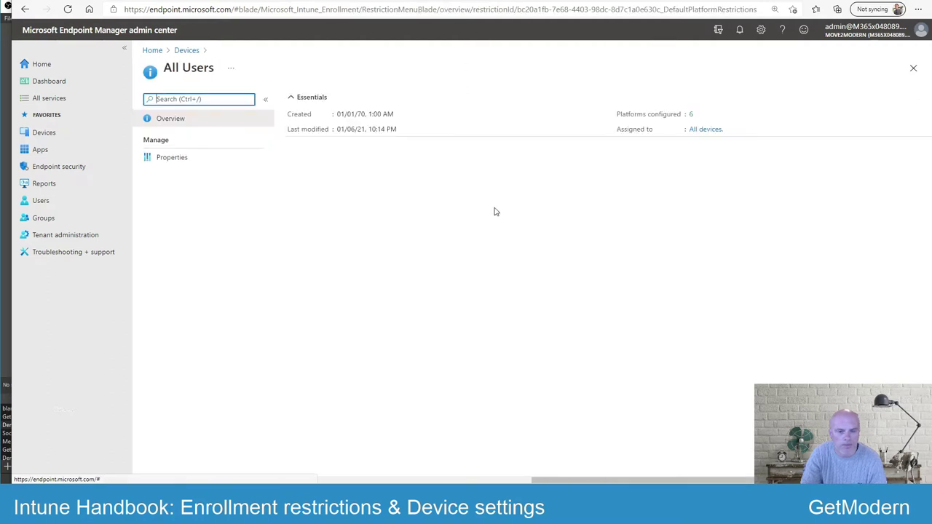
left_click(187, 161)
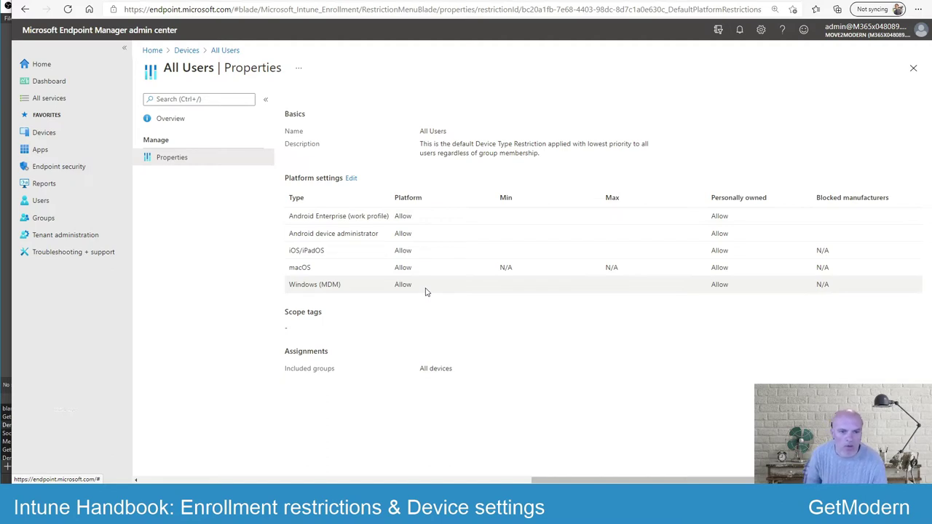
left_click(351, 179)
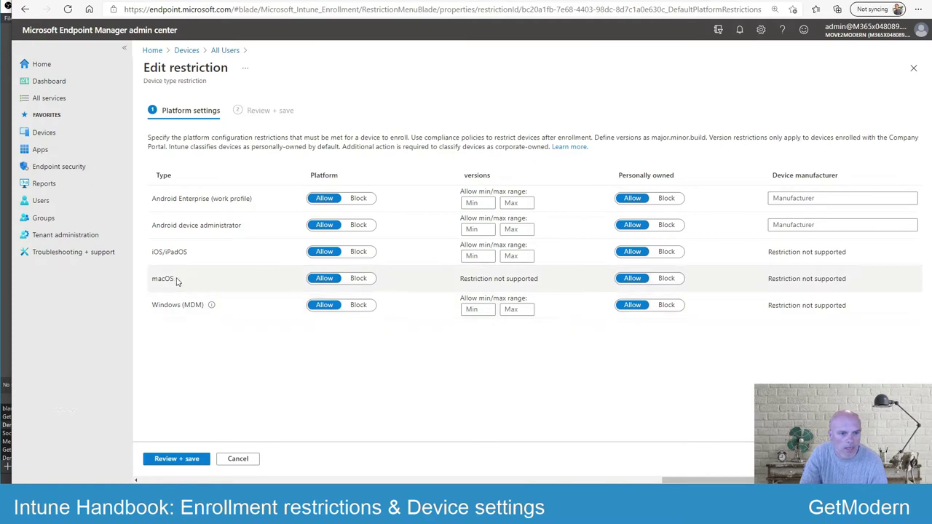
Step: Try blocking the macOS platform and personally owned Android Enterprise devices, set both back to Allow, and leave the restriction without saving
left_click(359, 279)
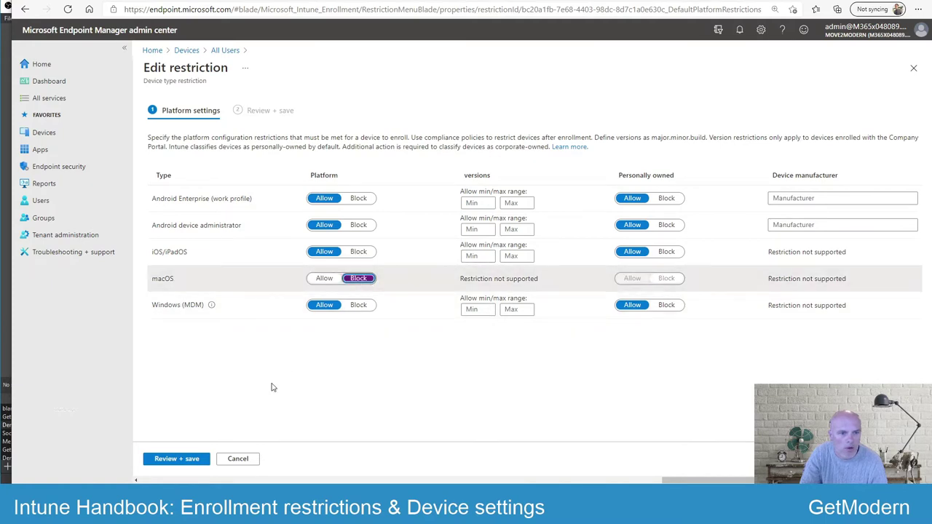
left_click(325, 279)
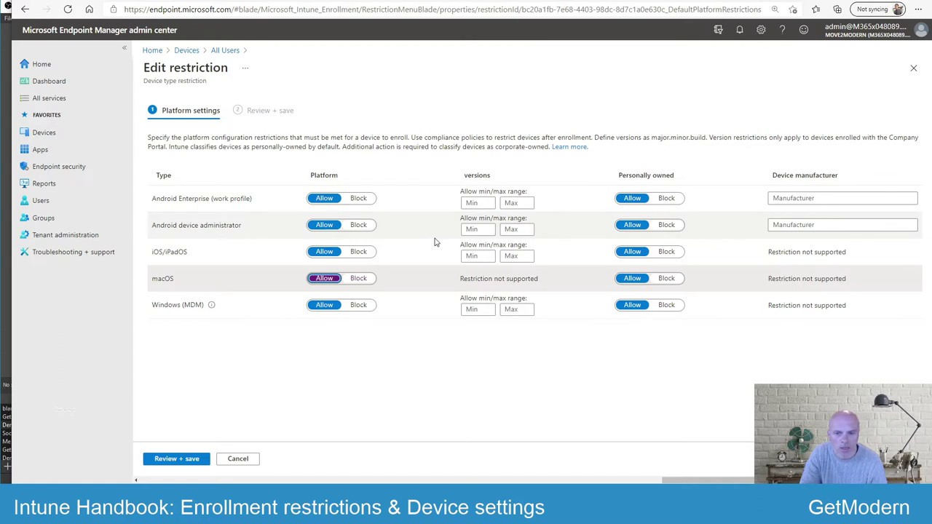
left_click(666, 199)
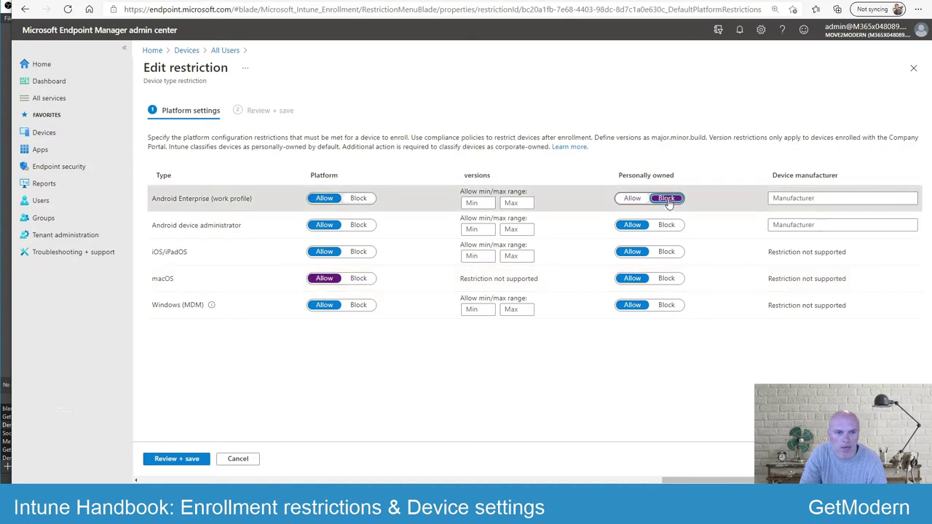
left_click(630, 199)
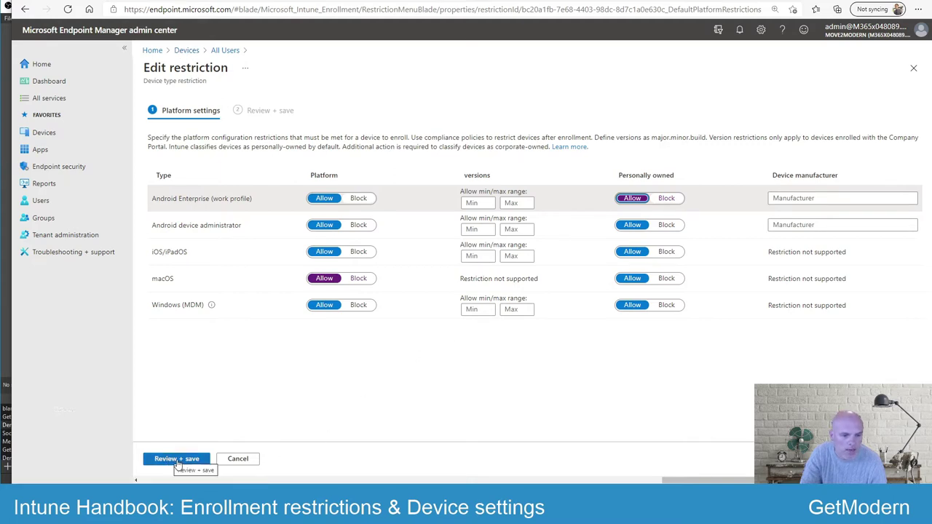
left_click(177, 460)
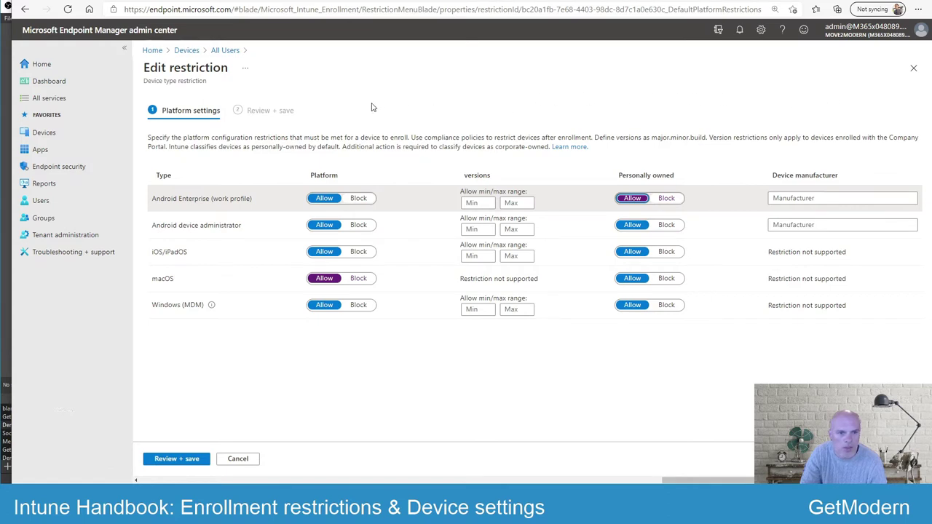
left_click(187, 50)
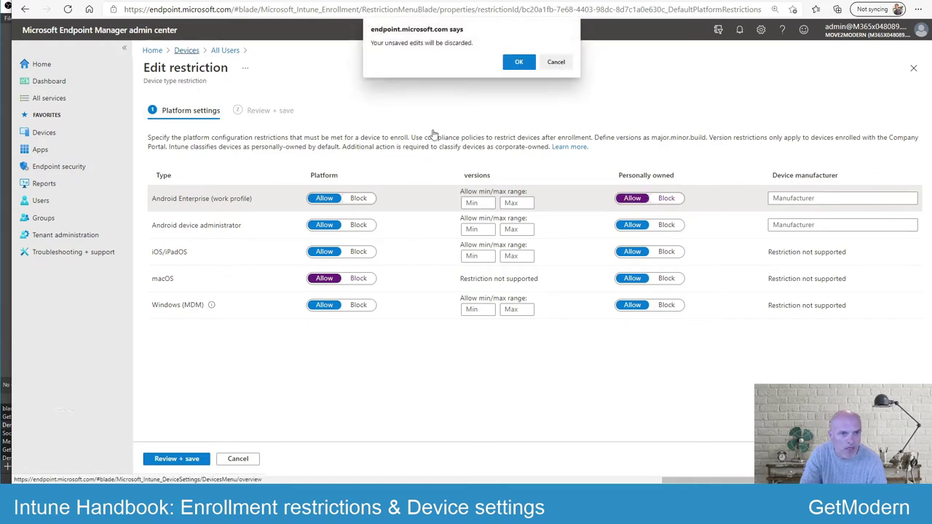
left_click(518, 62)
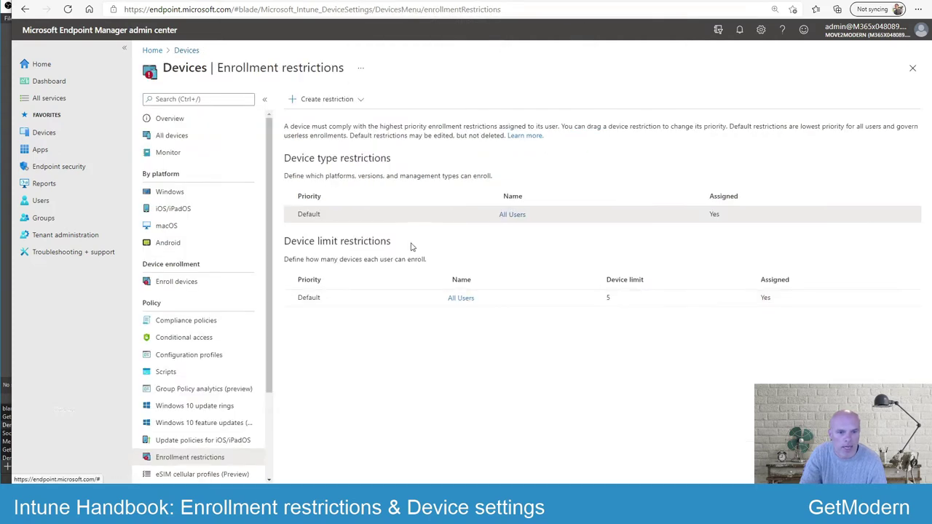
Step: Examine the selectable device limits in the default All Users device limit restriction and close its editor without changes
left_click_drag(410, 248, 282, 242)
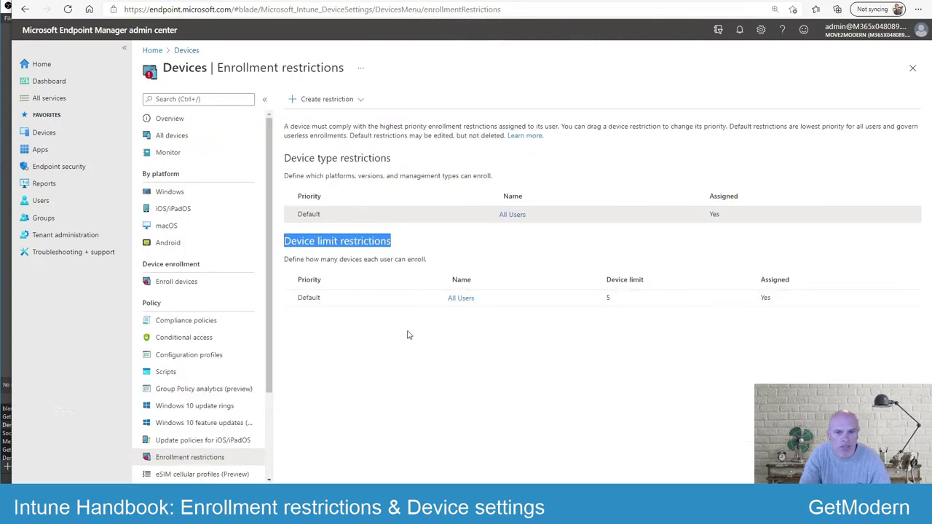
left_click(461, 300)
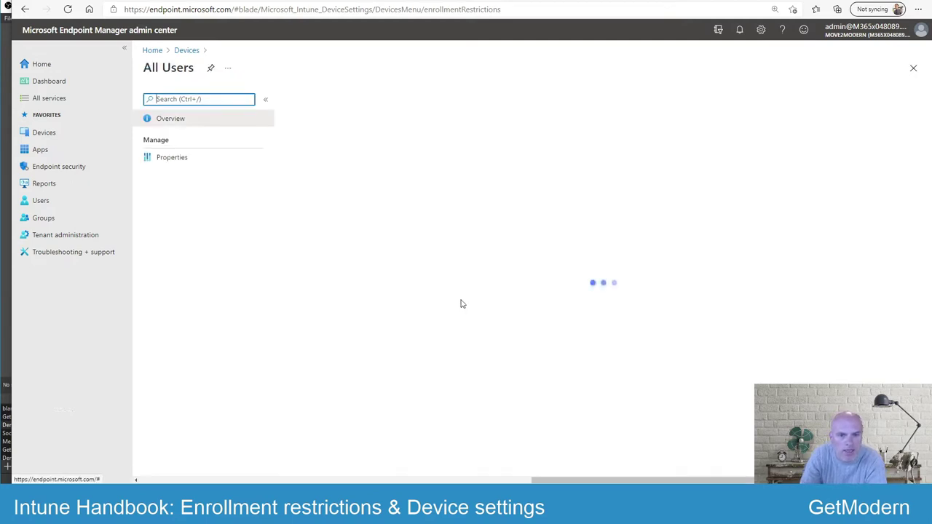
left_click(172, 157)
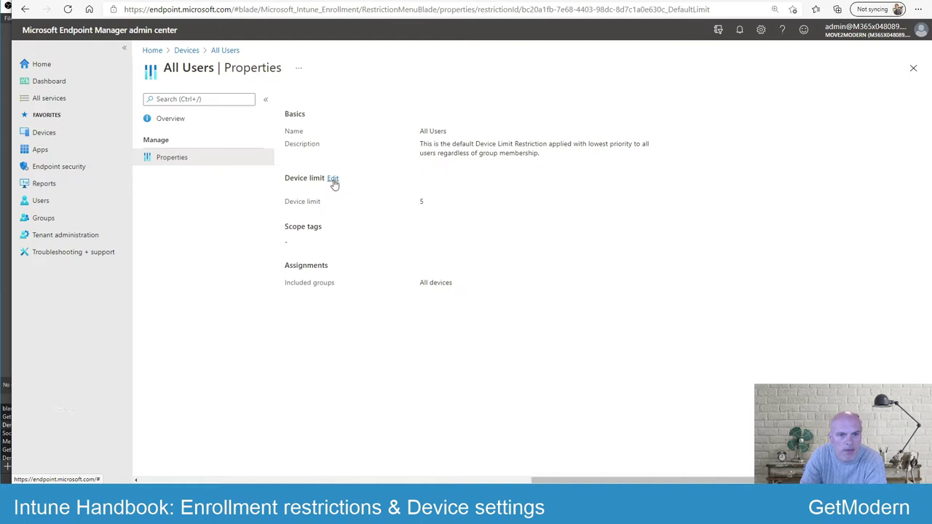
left_click(332, 178)
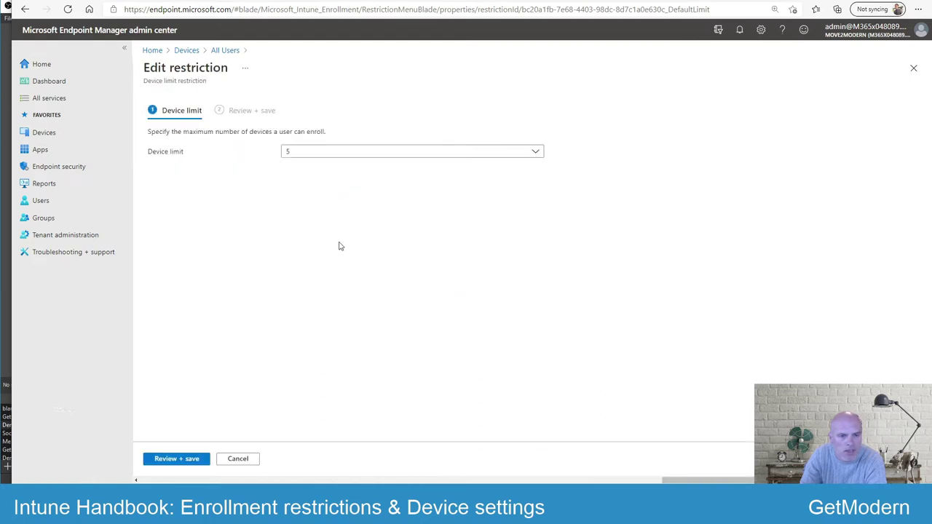
left_click(534, 153)
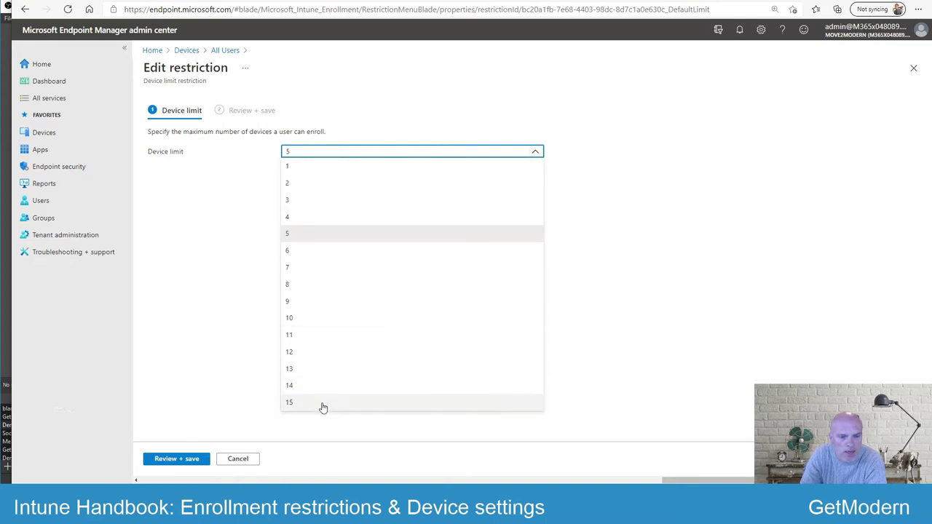
left_click(224, 217)
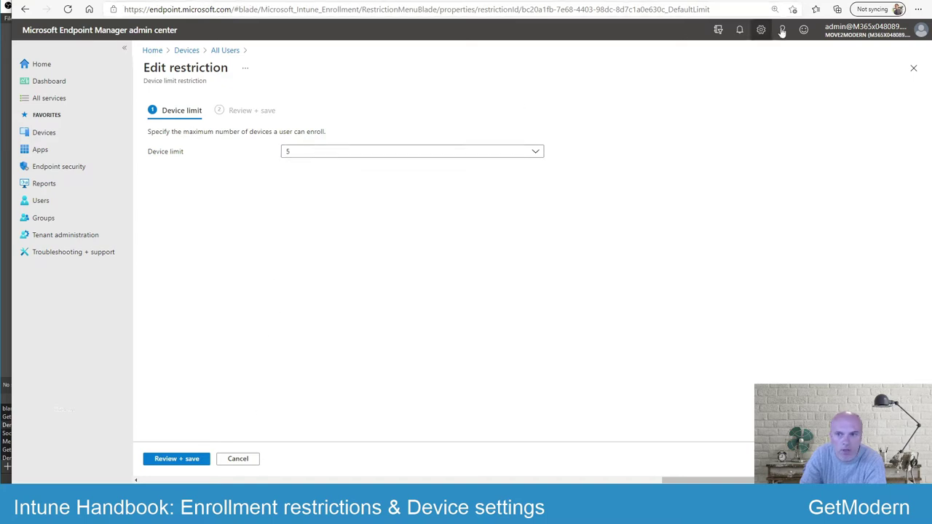
left_click(911, 67)
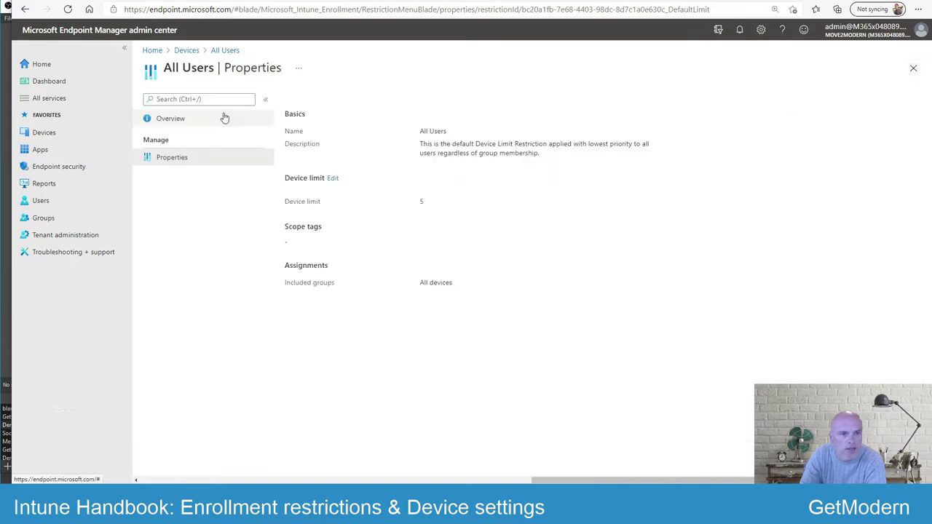
Step: Start a new device configuration profile for Windows 10 and later using the Device restrictions template
left_click(45, 133)
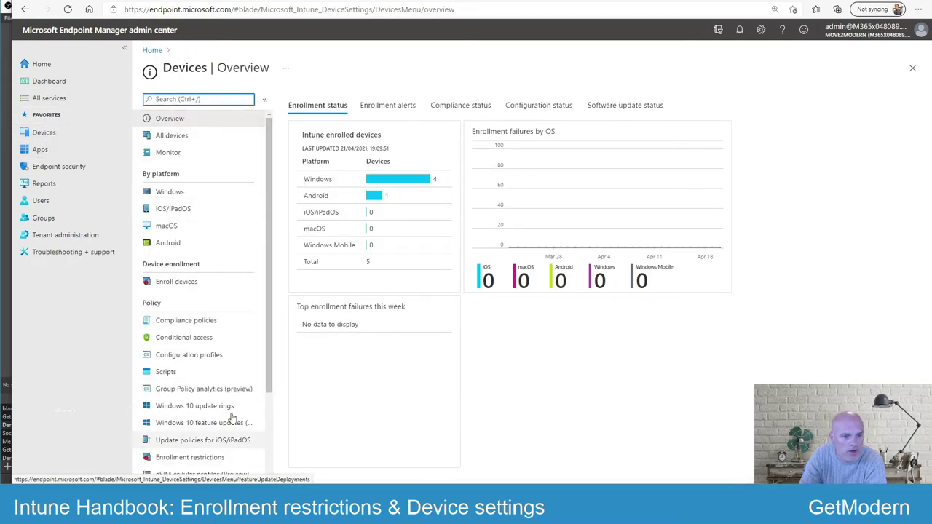
left_click(192, 355)
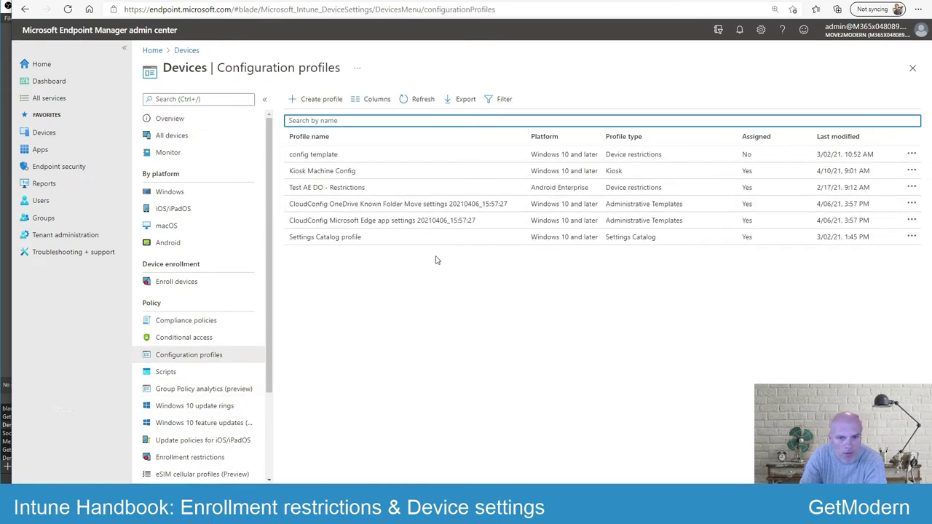
left_click(314, 100)
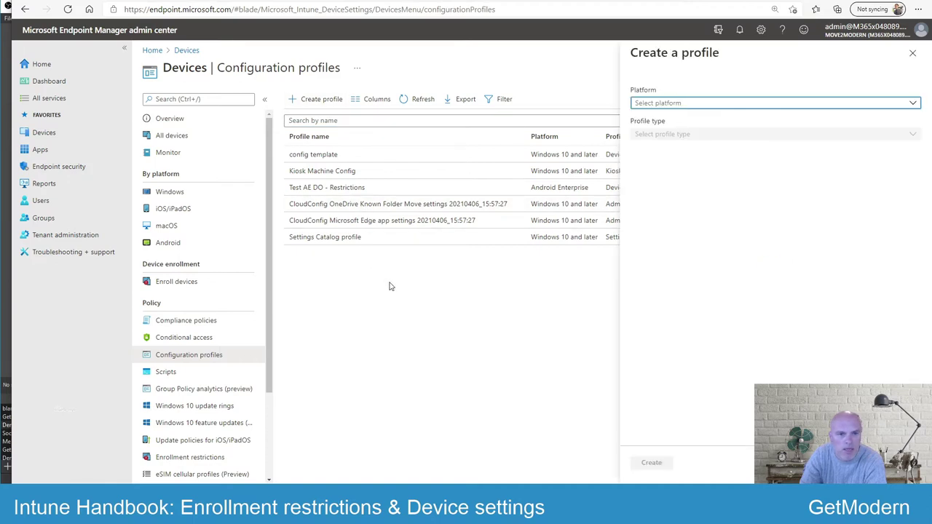
left_click(676, 105)
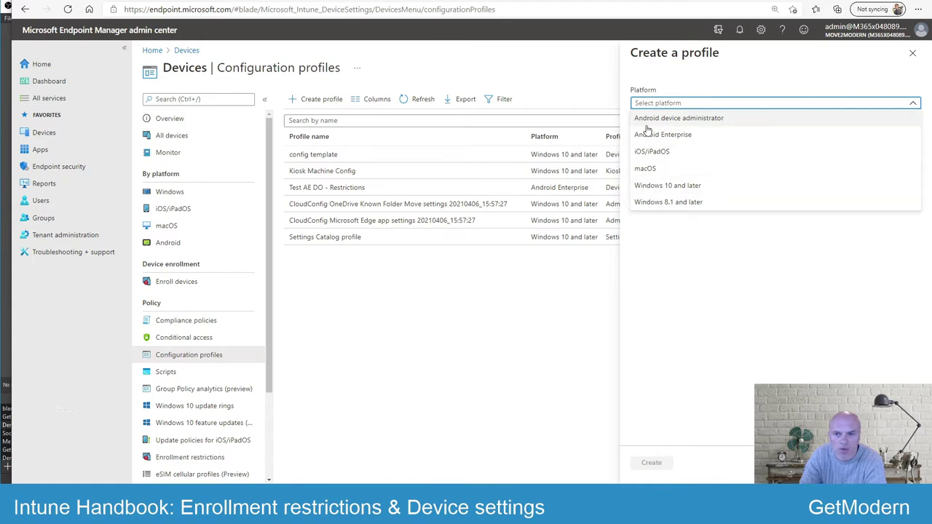
left_click(667, 186)
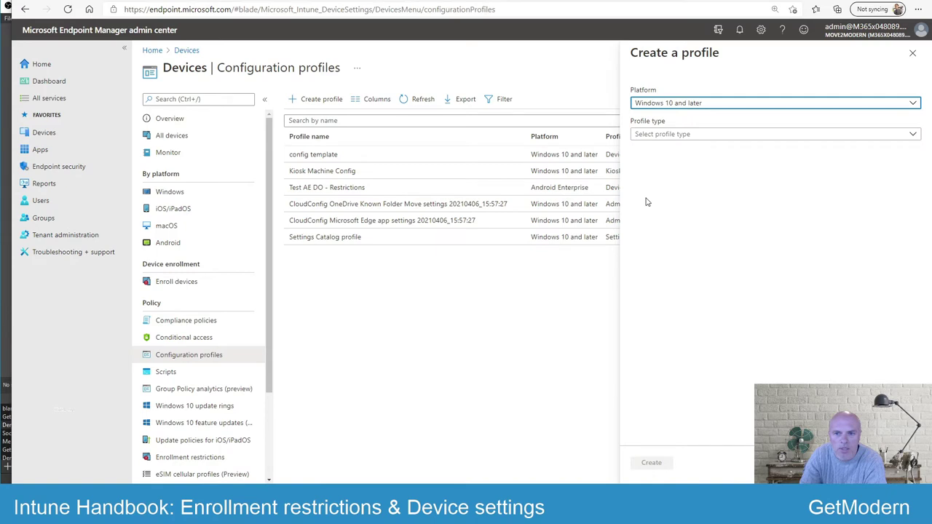
left_click(667, 135)
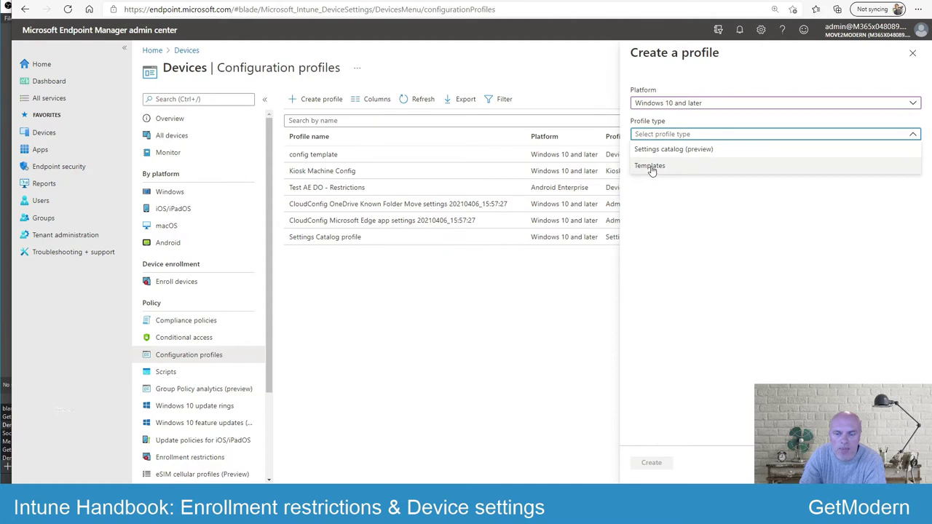
left_click(650, 166)
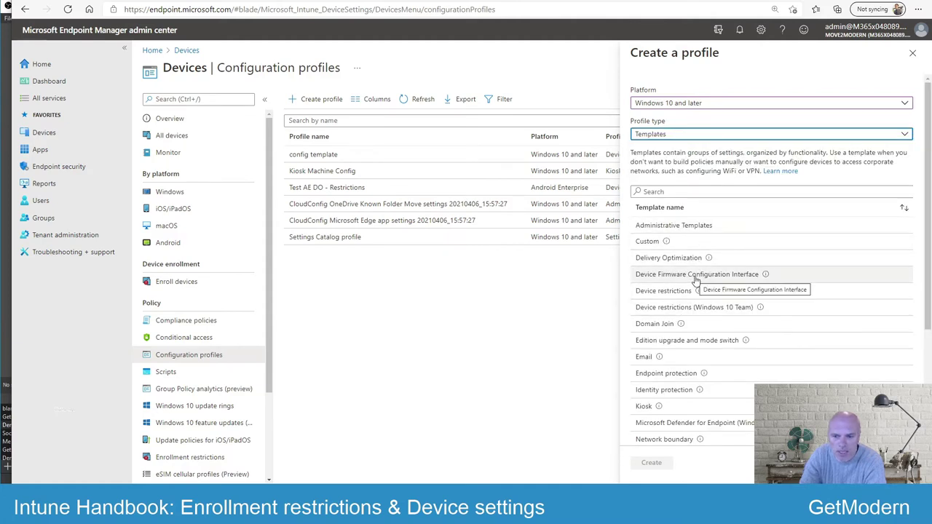
scroll(696, 280, "down", 1)
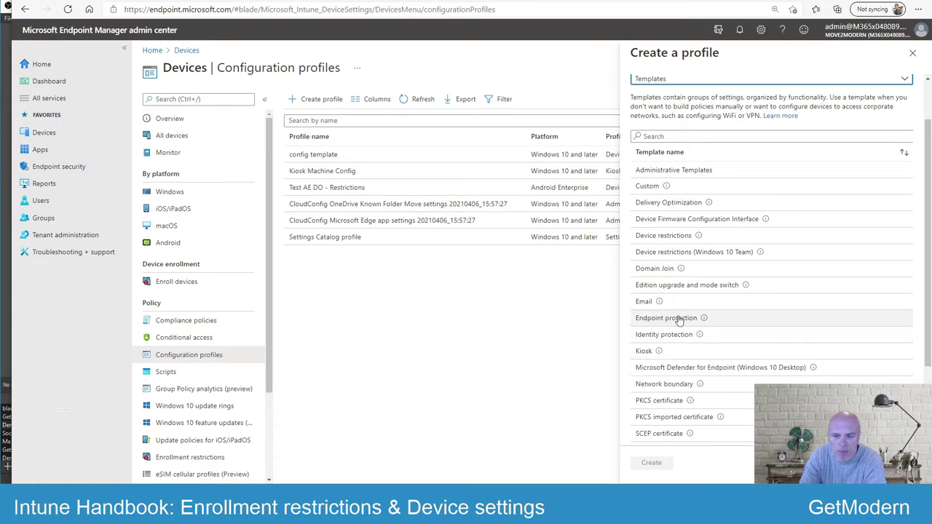
mouse_move(703, 318)
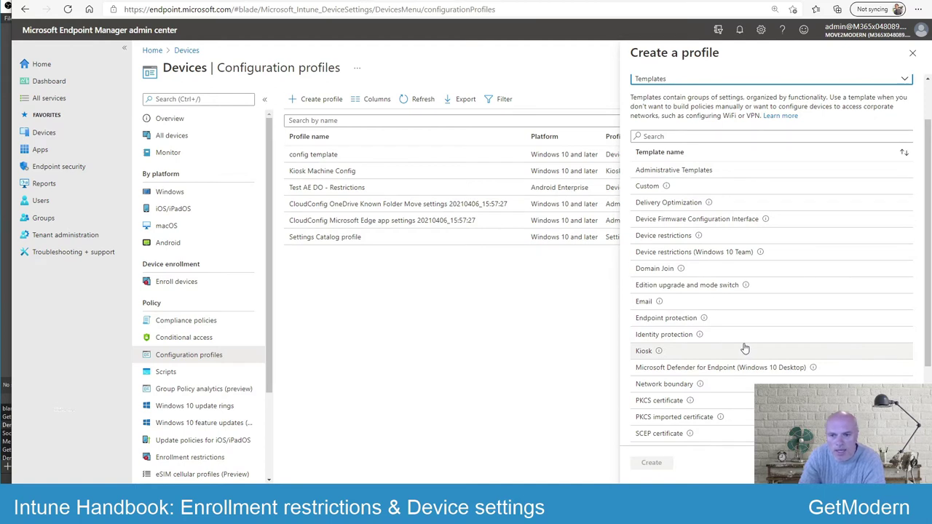
left_click(660, 239)
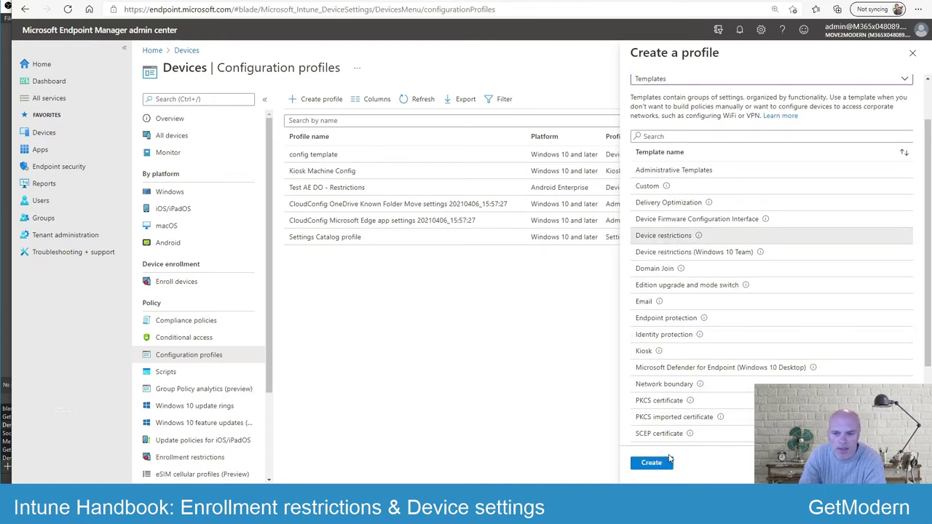
left_click(651, 462)
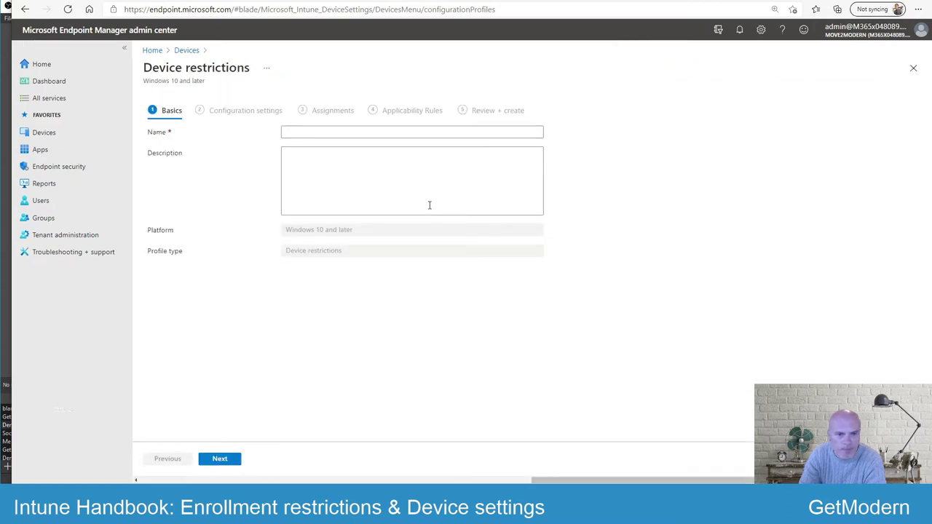
Step: Name the profile "win 10 device restrictions" and proceed to its configuration settings
left_click(432, 132)
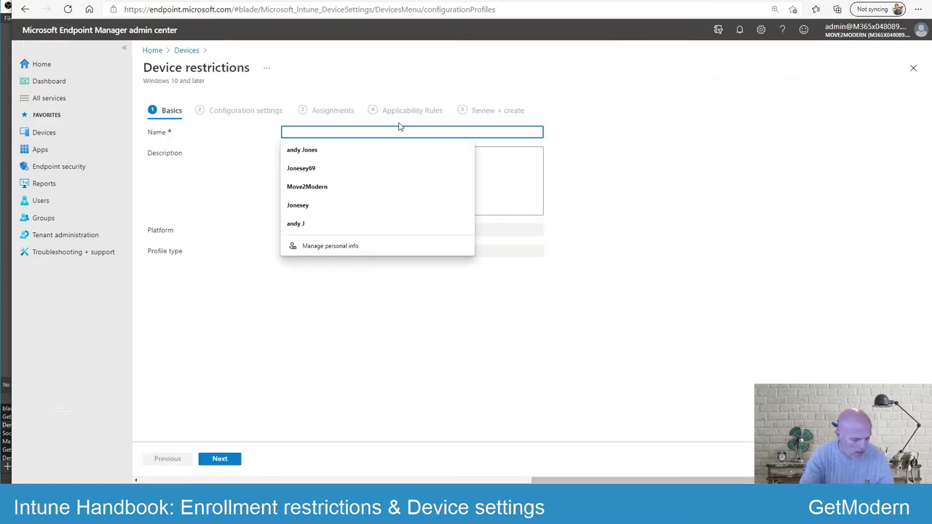
type("win 10 d")
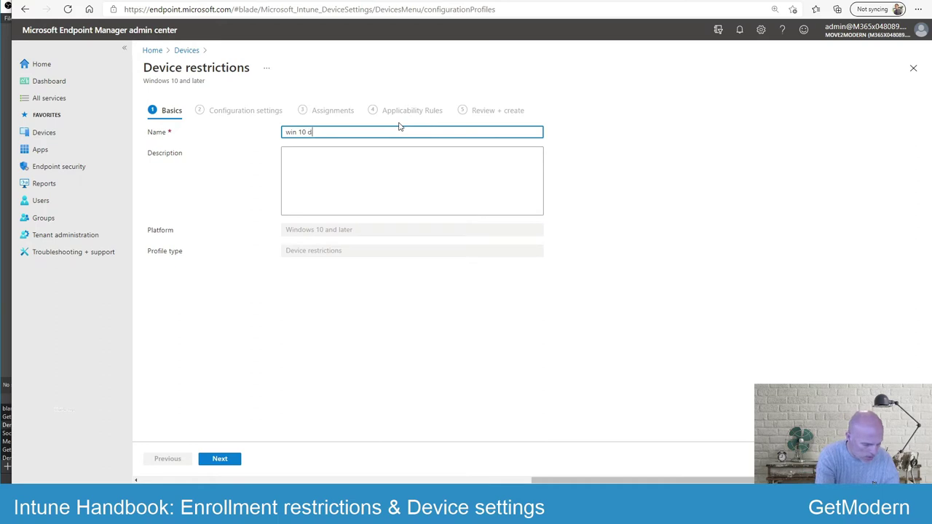
type("evice restrictions")
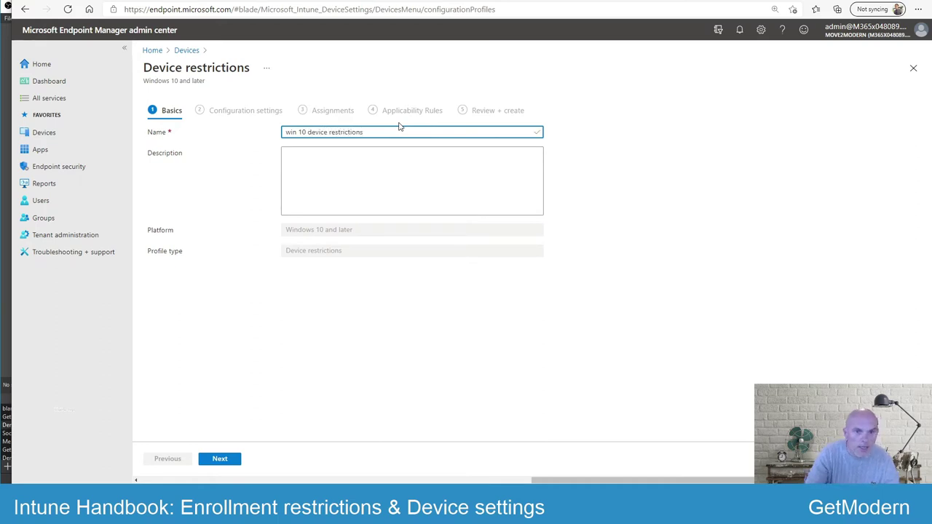
left_click(223, 460)
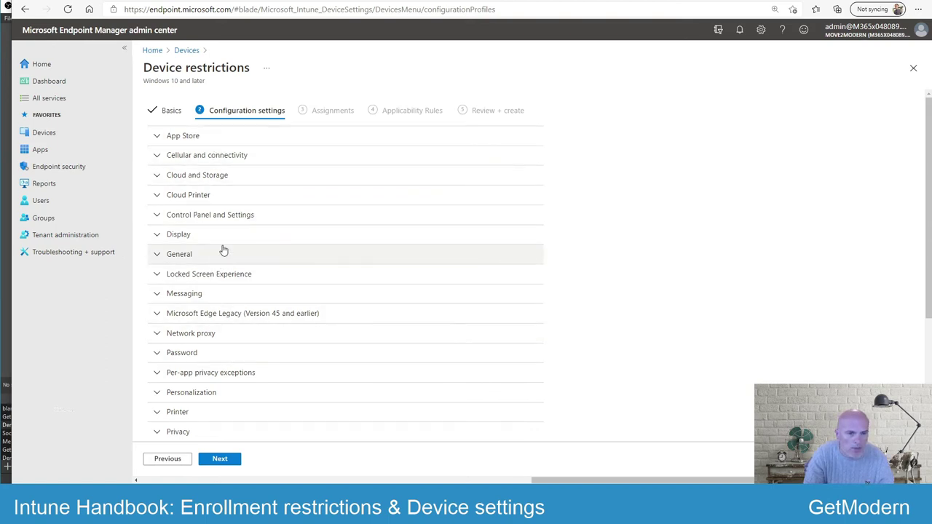
Step: Examine the Control Panel and Settings restrictions and compare them with the categories in the Windows Settings app, leaving that window minimized
left_click(154, 217)
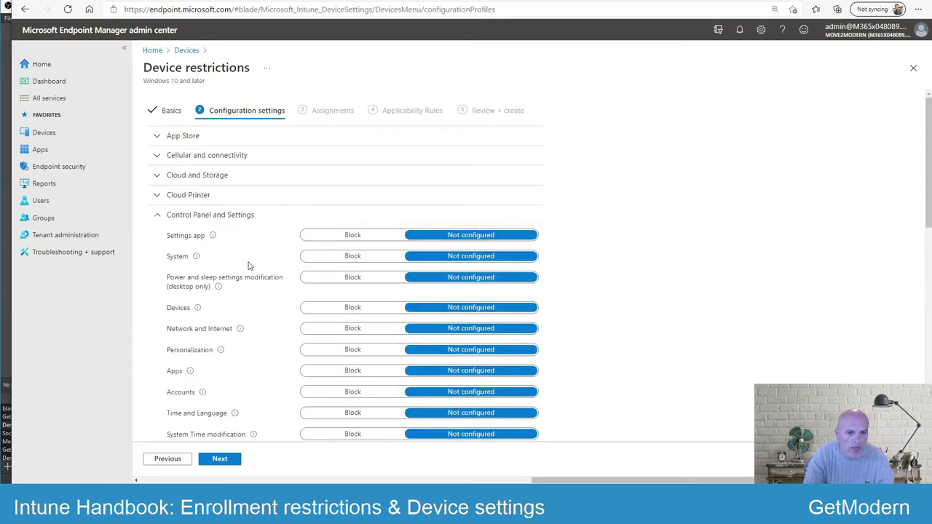
scroll(248, 265, "down", 3)
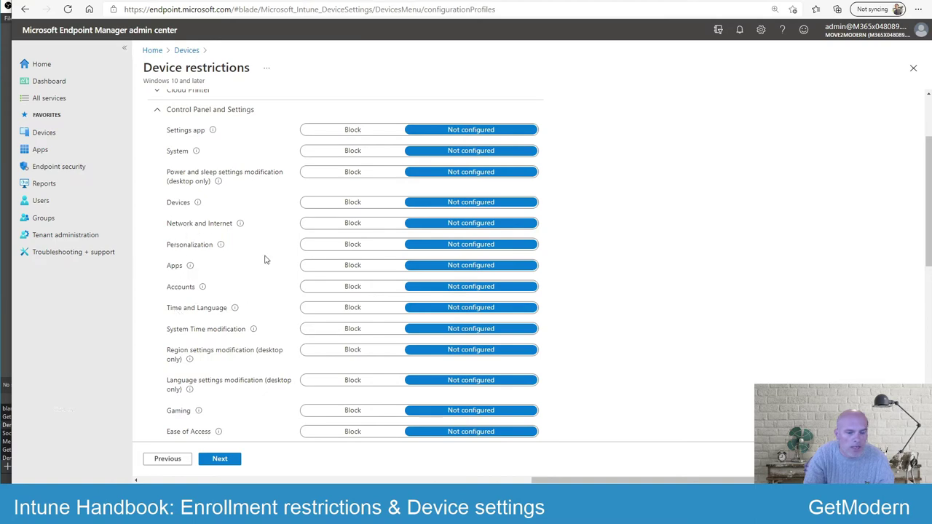
scroll(264, 260, "up", 2)
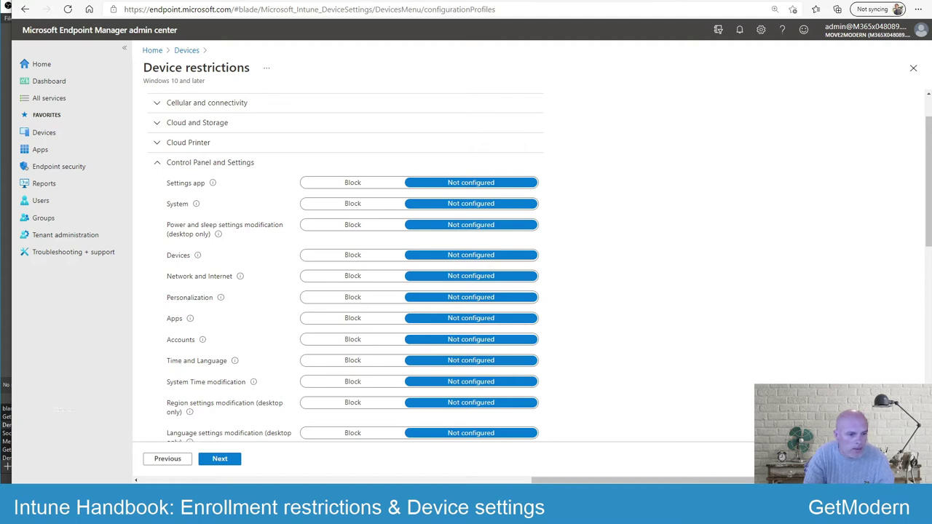
key("super")
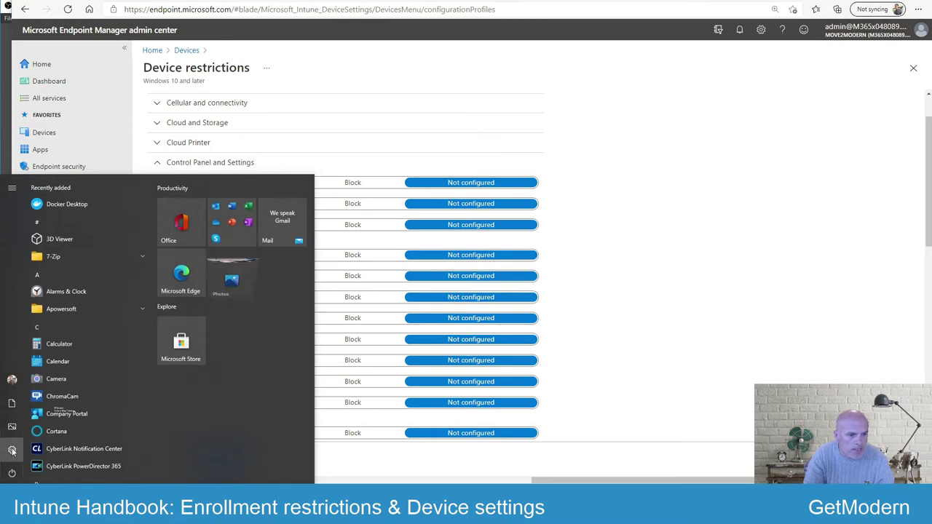
mouse_move(13, 451)
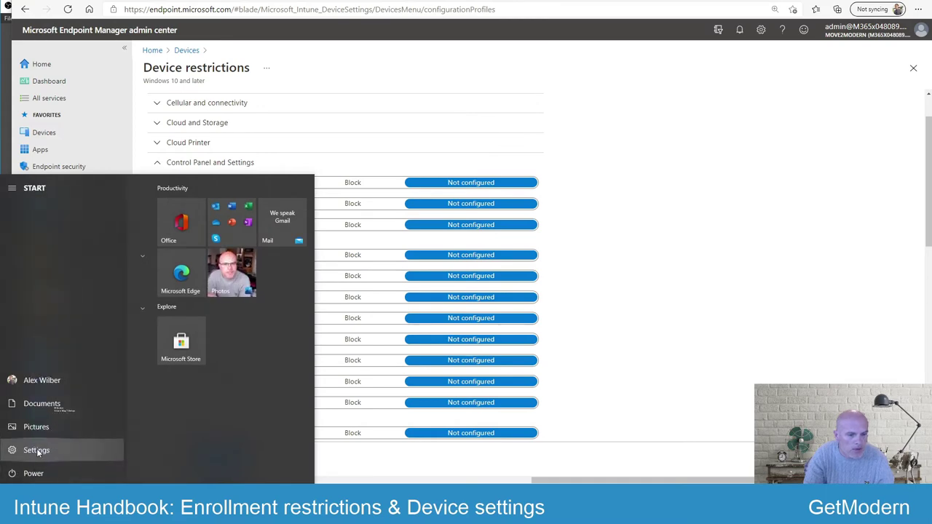
left_click(37, 450)
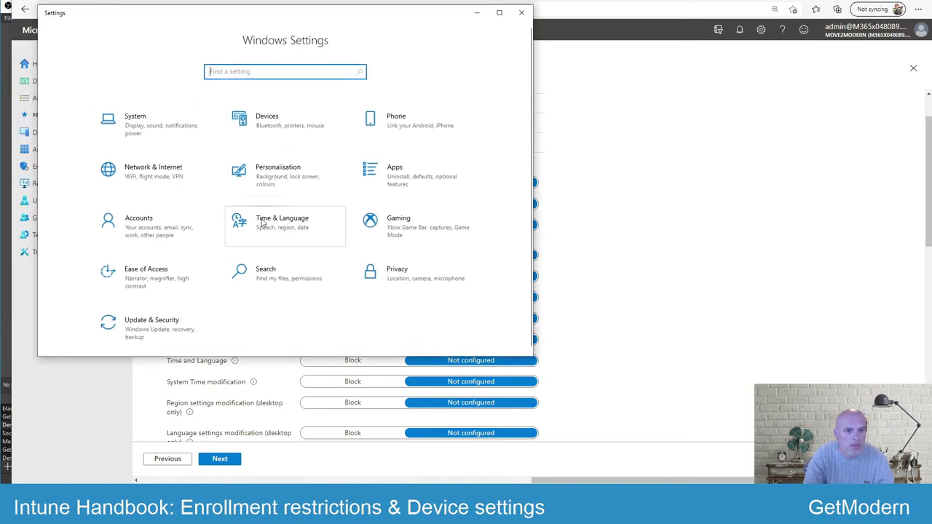
left_click(477, 13)
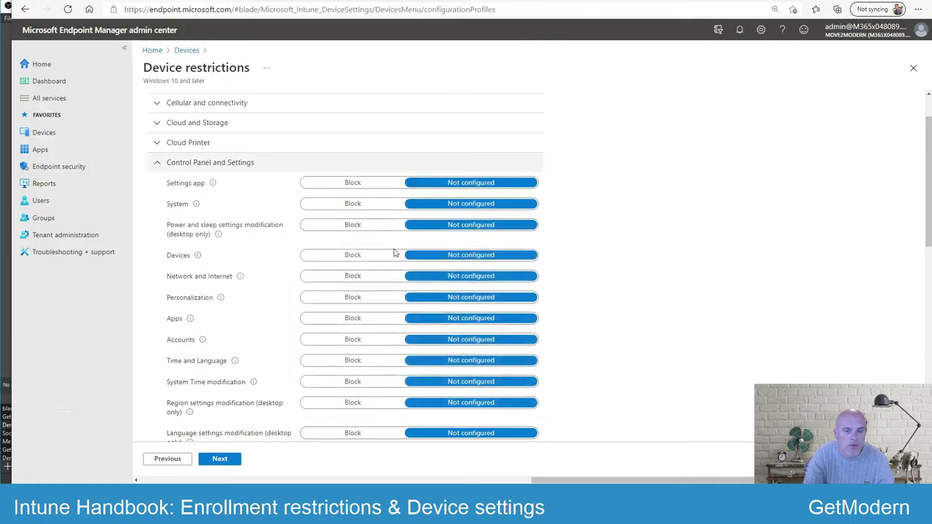
Step: Try blocking the Settings app, review the dependent settings, return it to Not configured, and collapse the Control Panel and Settings section
left_click(354, 186)
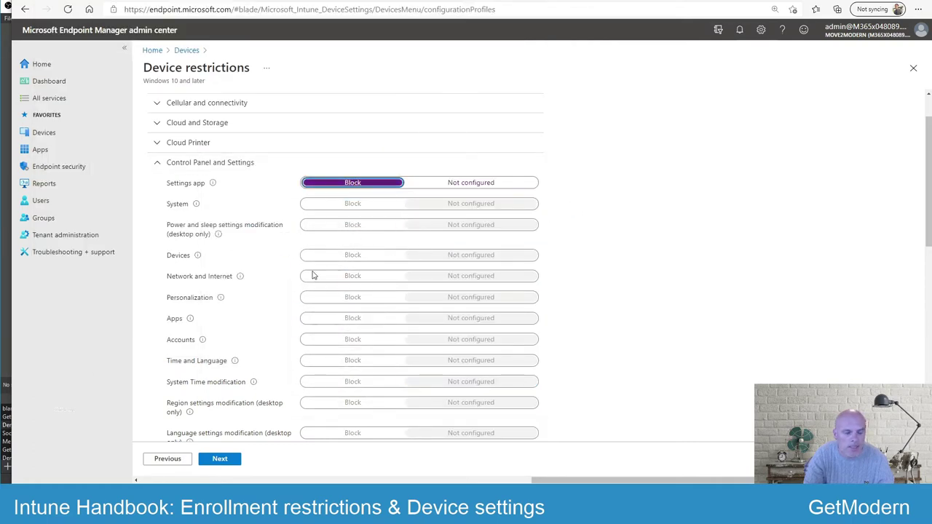
scroll(313, 274, "down", 3)
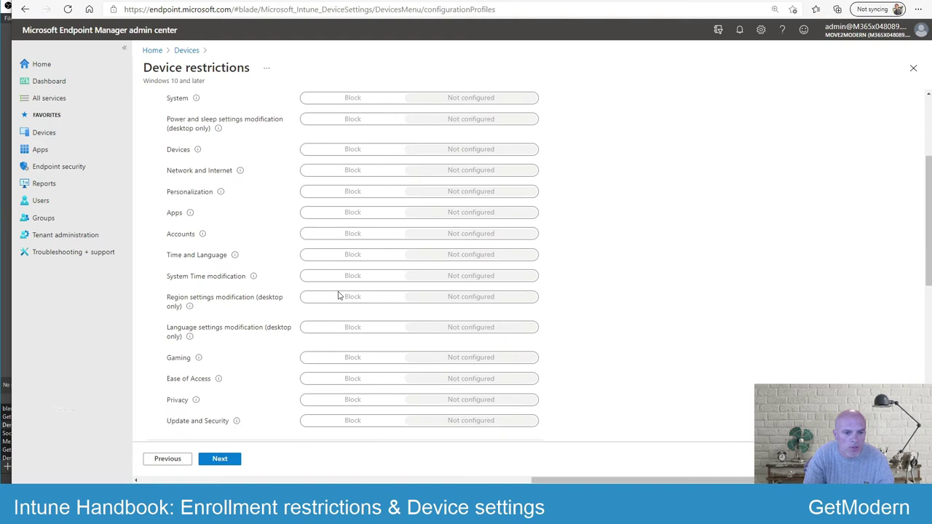
scroll(338, 295, "up", 1)
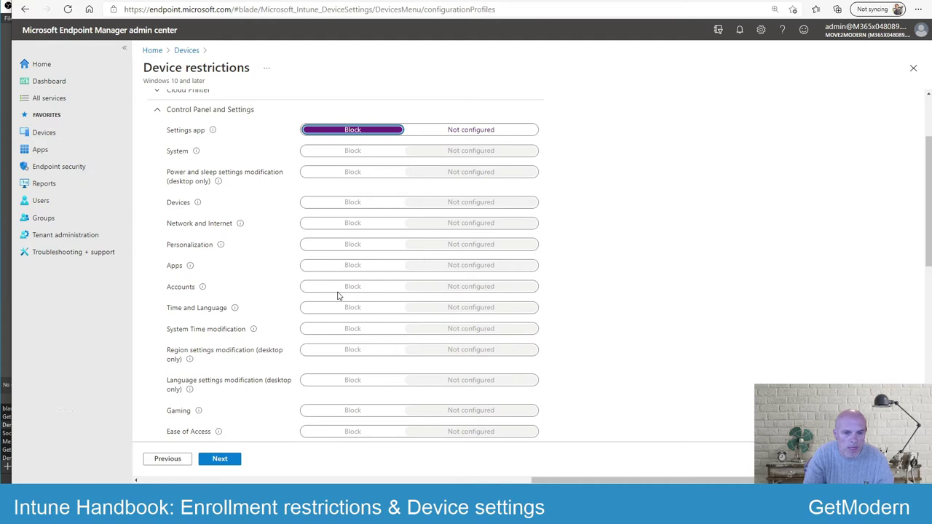
left_click(465, 129)
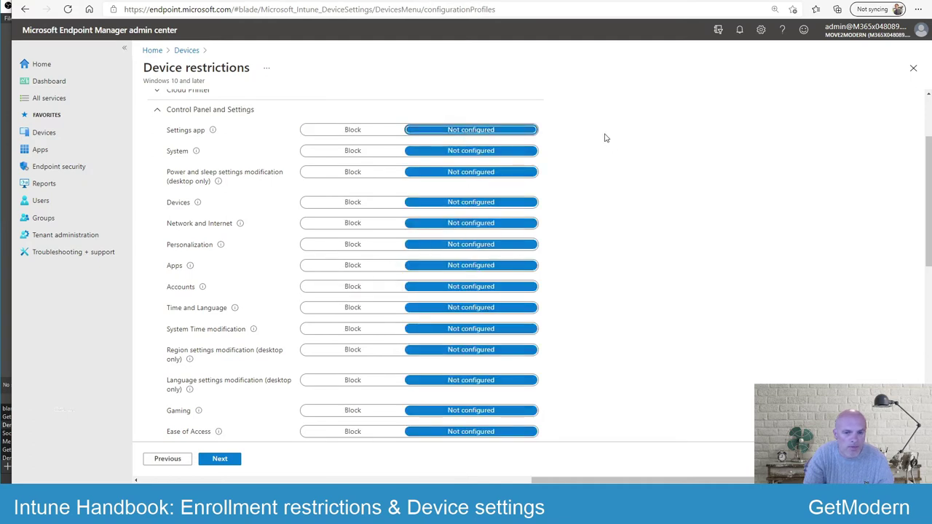
left_click(157, 111)
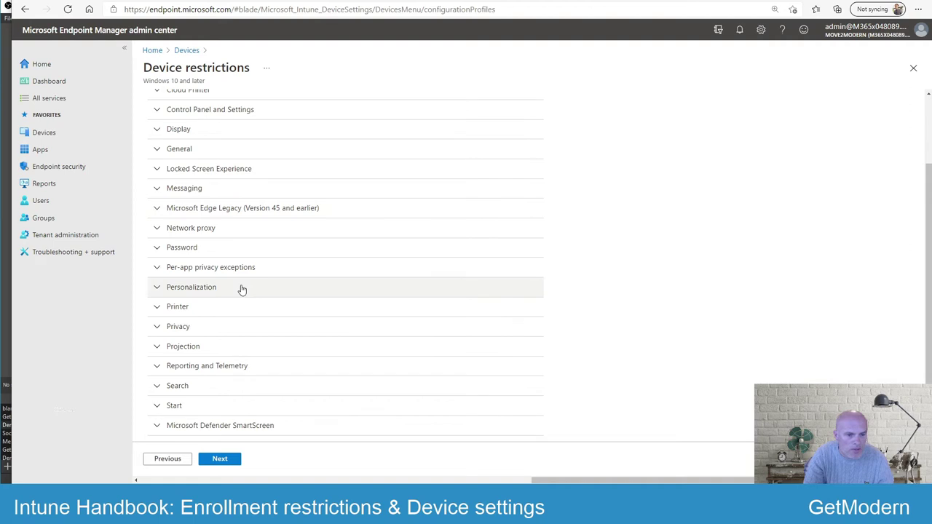
Step: Examine the Start section's Start menu layout setting against the Windows Start menu, and collapse the section without changes
scroll(243, 290, "down", 1)
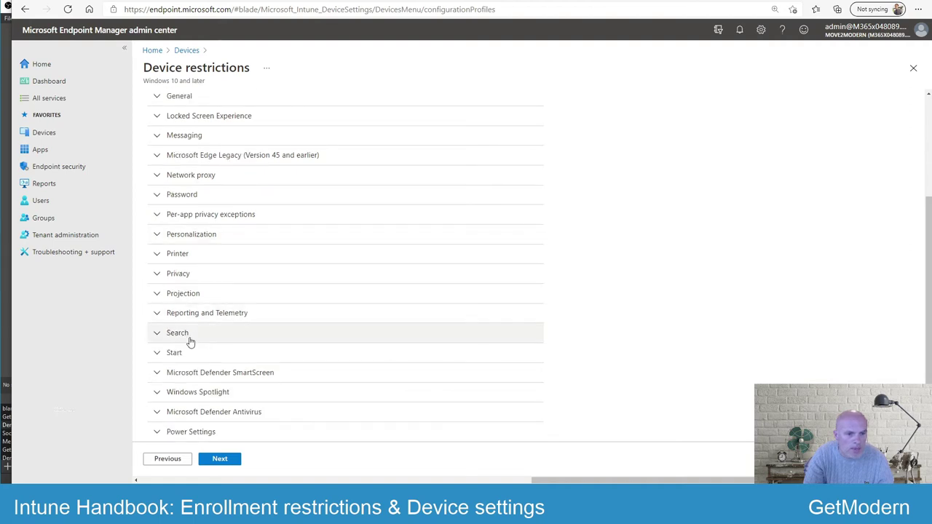
left_click(156, 354)
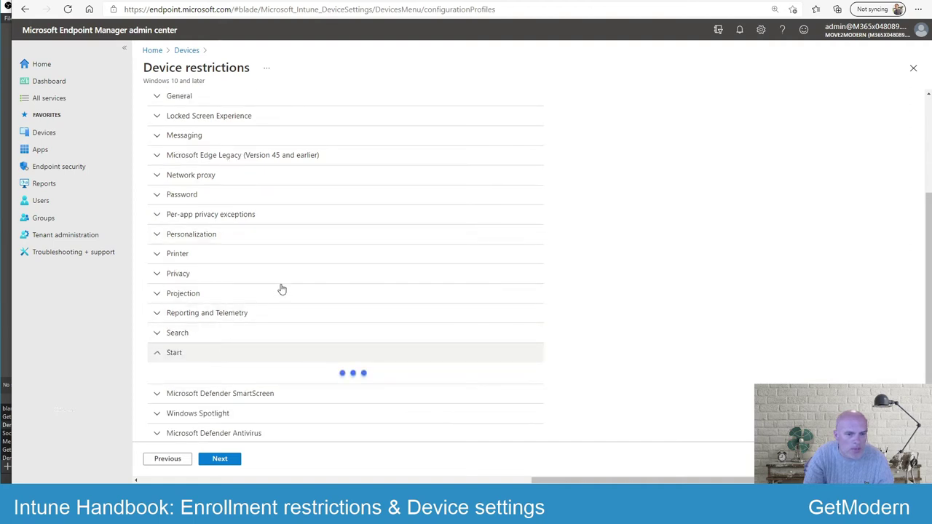
scroll(283, 288, "down", 3)
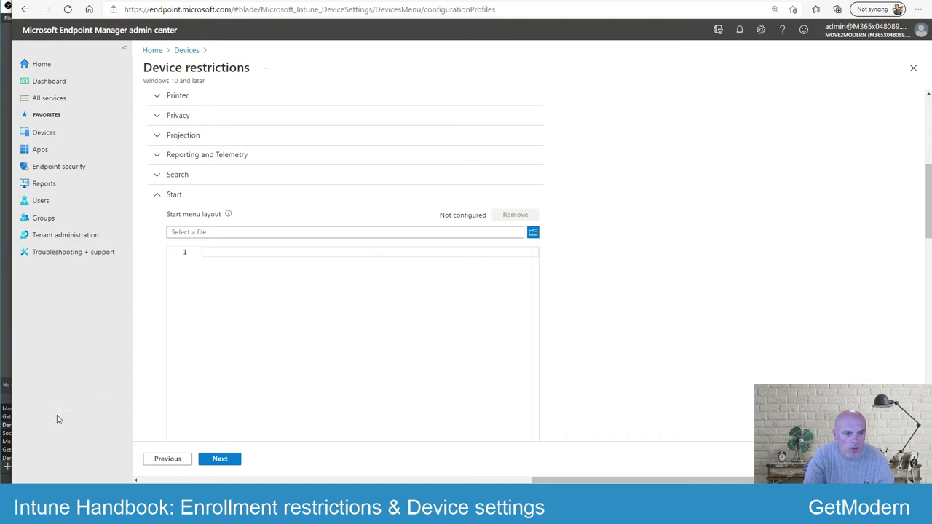
key("super")
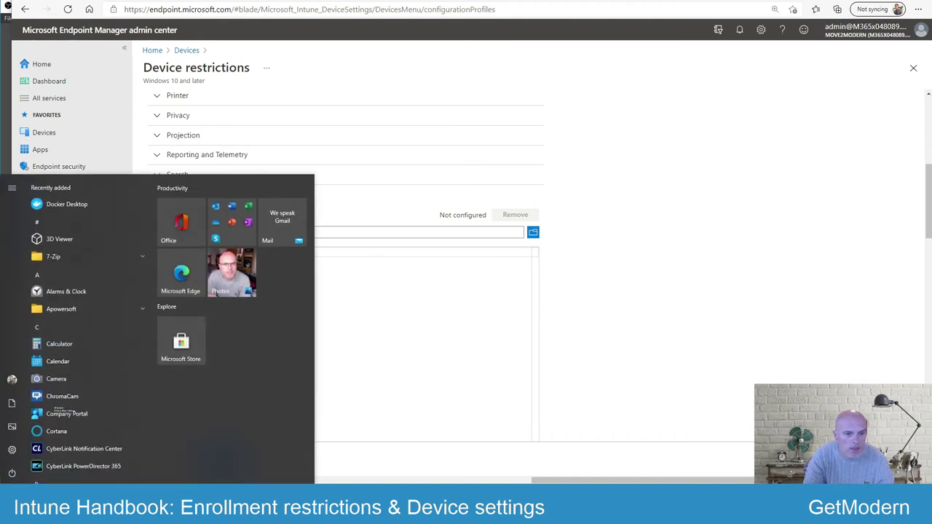
key("super")
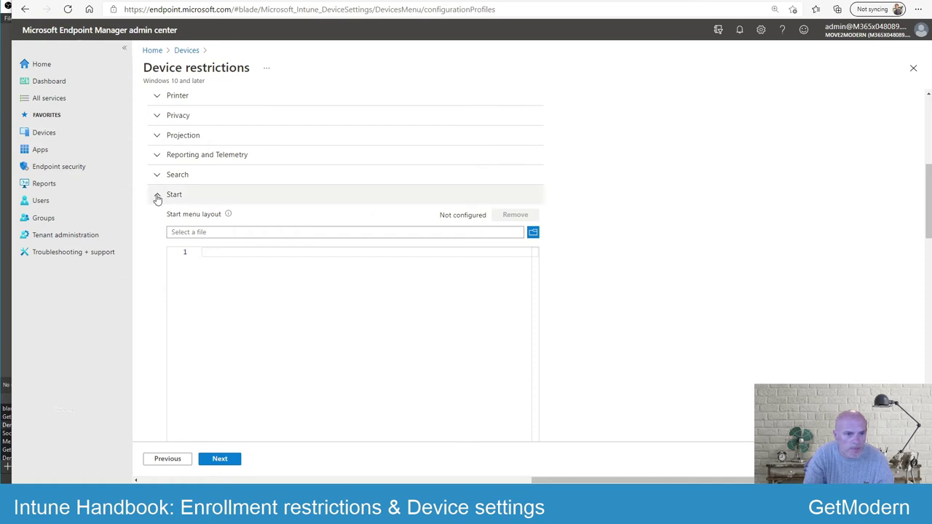
left_click(183, 196)
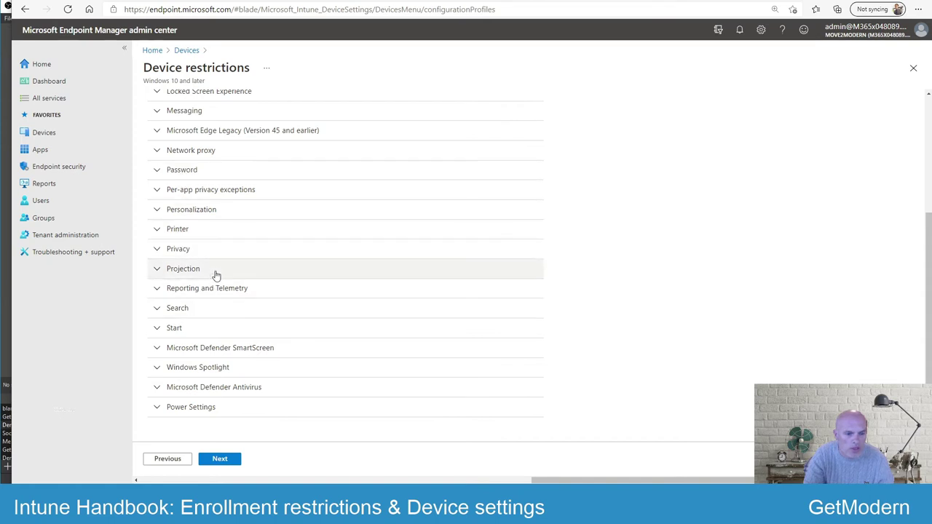
Step: Go through the assignments, applicability rules and review pages without adding anything, and discard the device restrictions profile uncreated
left_click(218, 460)
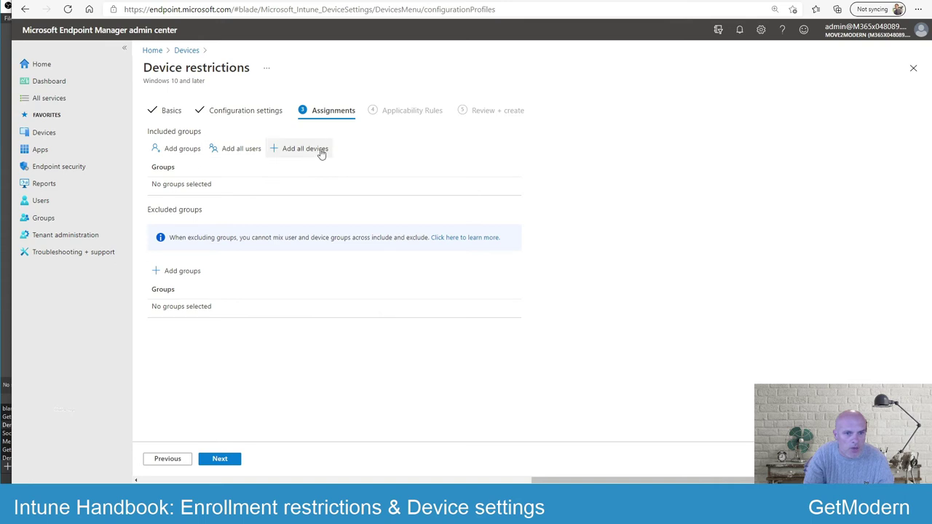
left_click(223, 464)
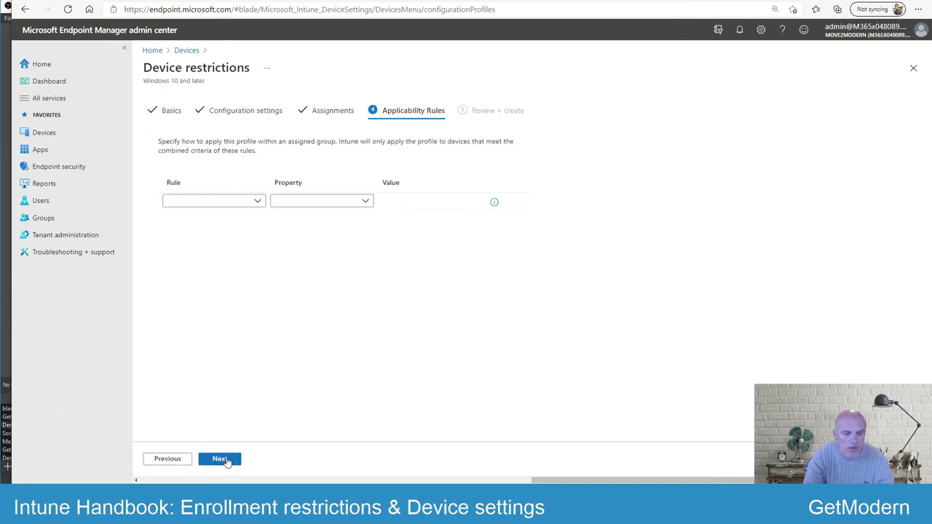
left_click(225, 460)
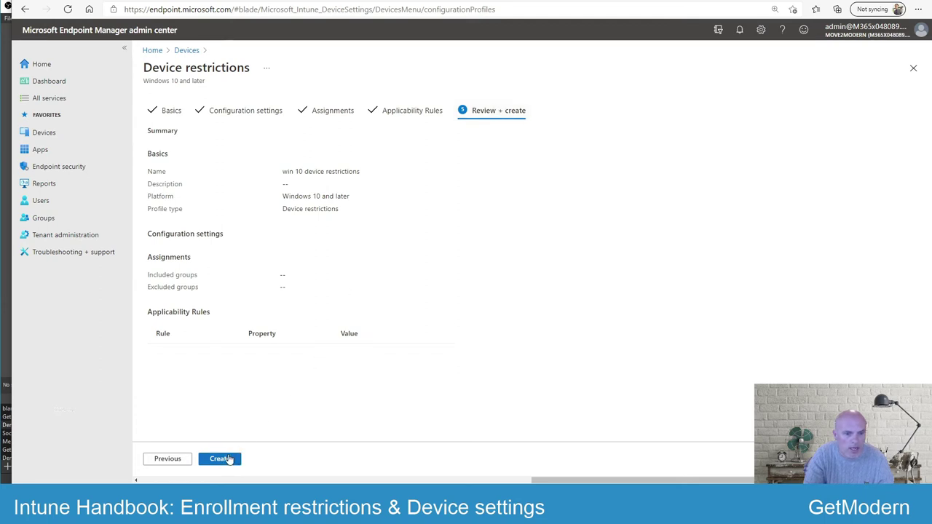
left_click(185, 51)
left_click(555, 61)
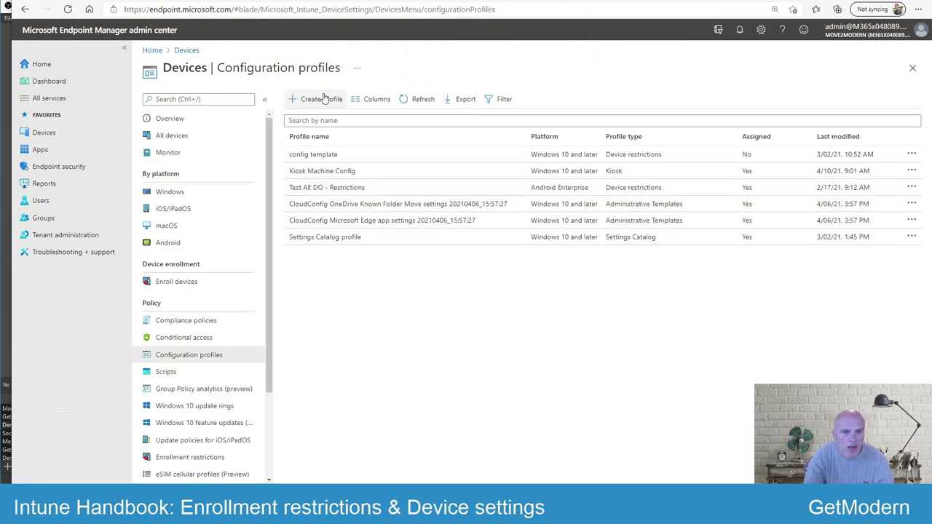
Step: Start a new configuration profile for Windows 10 and later with the Settings catalog (preview) profile type
left_click(322, 101)
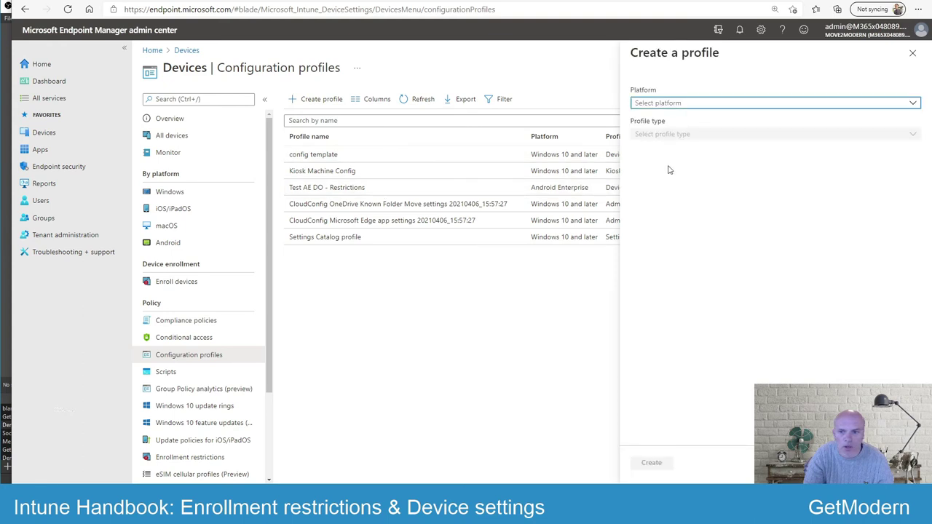
left_click(692, 103)
left_click(677, 187)
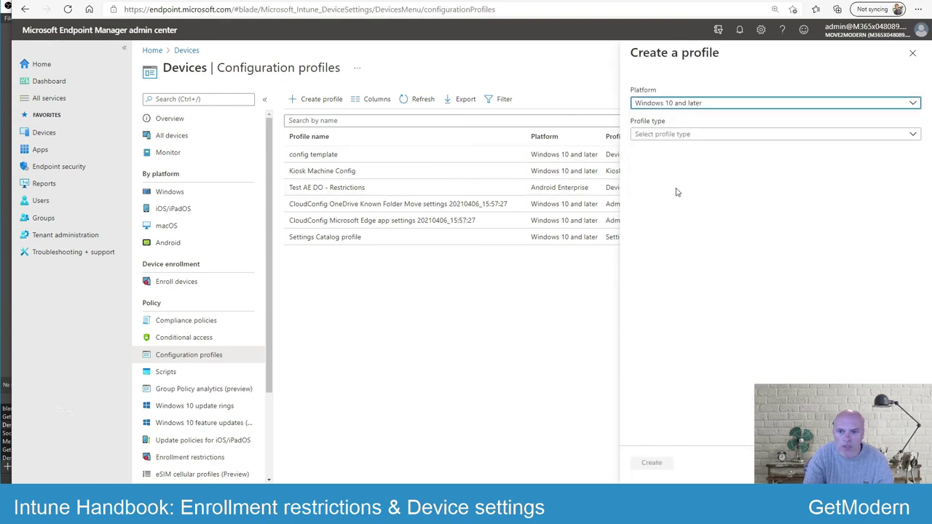
left_click(681, 134)
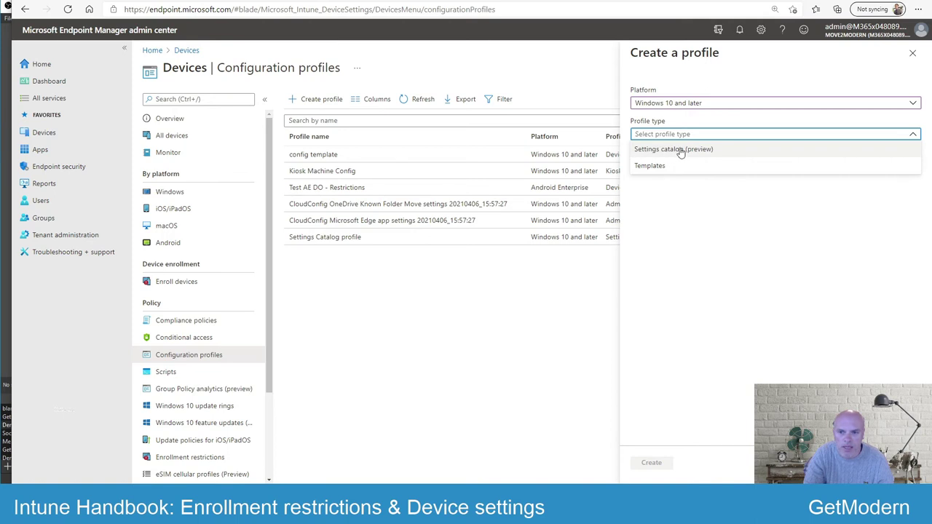
left_click(680, 150)
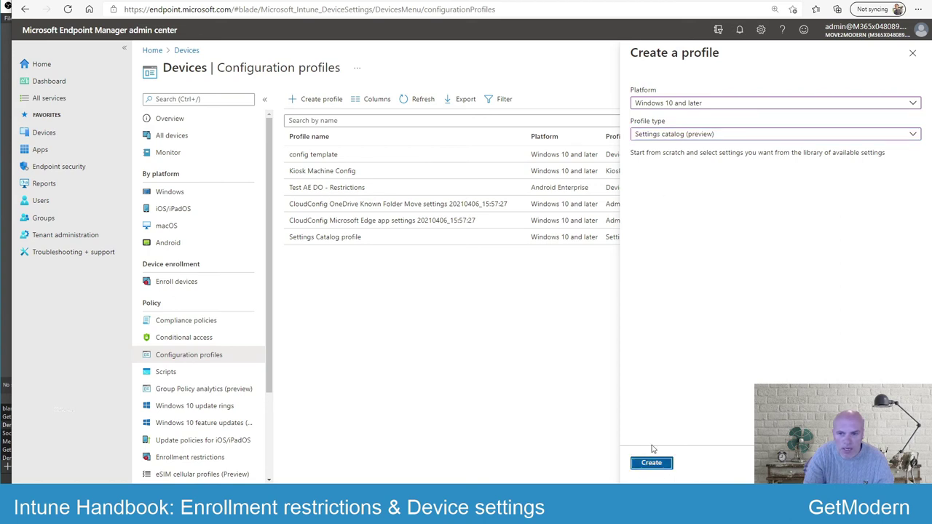
left_click(653, 463)
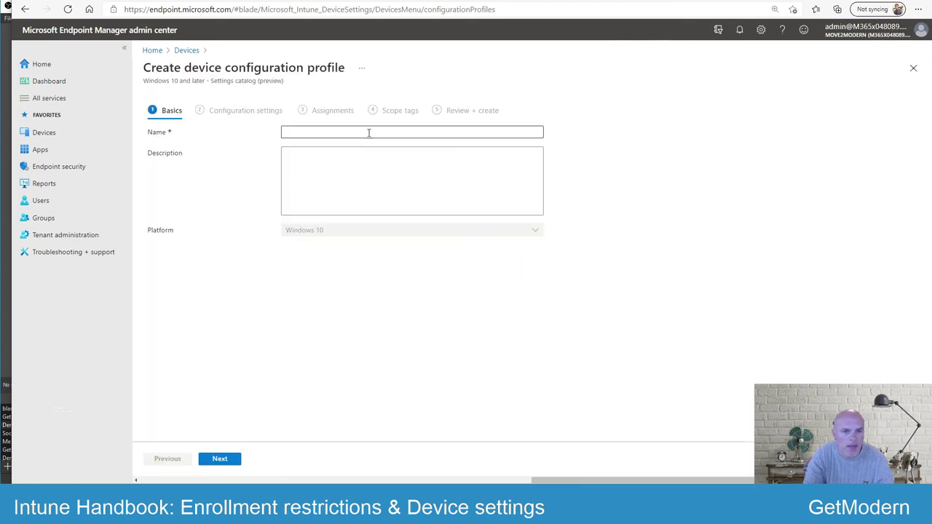
Step: Name the profile "settings catalog for win 10" and proceed to its configuration settings
left_click(369, 129)
type("w")
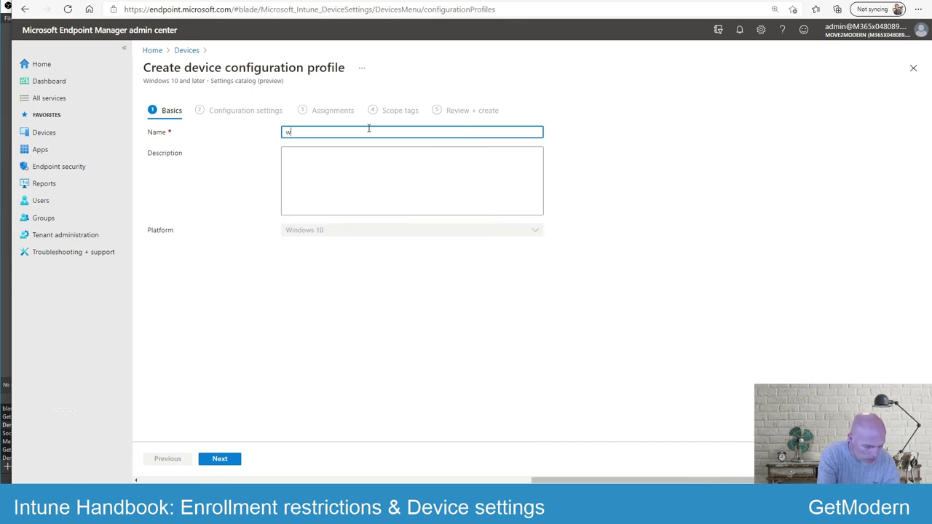
key("BackSpace")
type("settings catal")
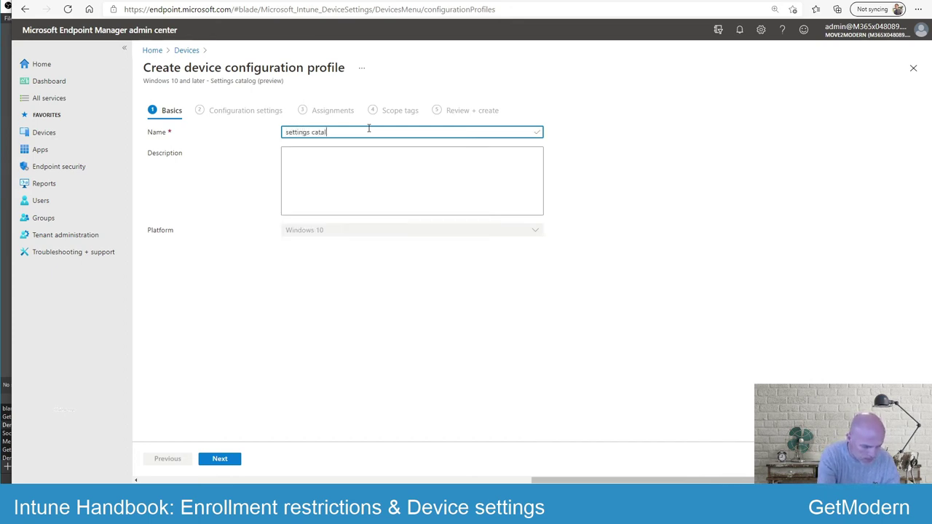
type("og for win 10")
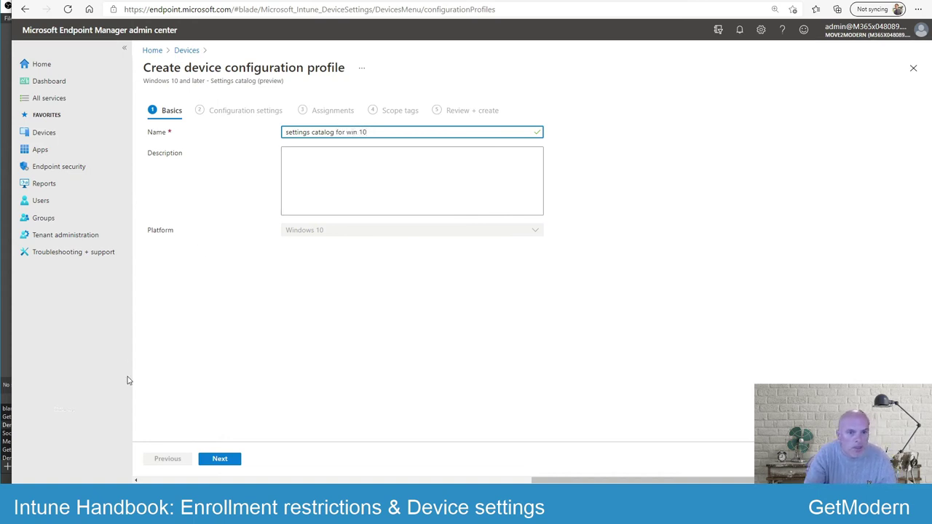
left_click(217, 458)
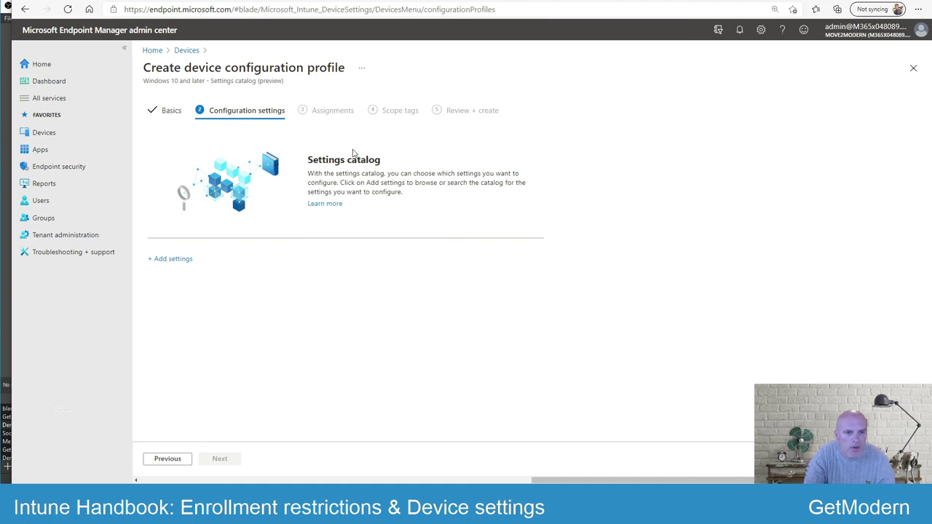
Step: Start adding settings to the profile and search the settings catalog for "bitlocker"
left_click(174, 259)
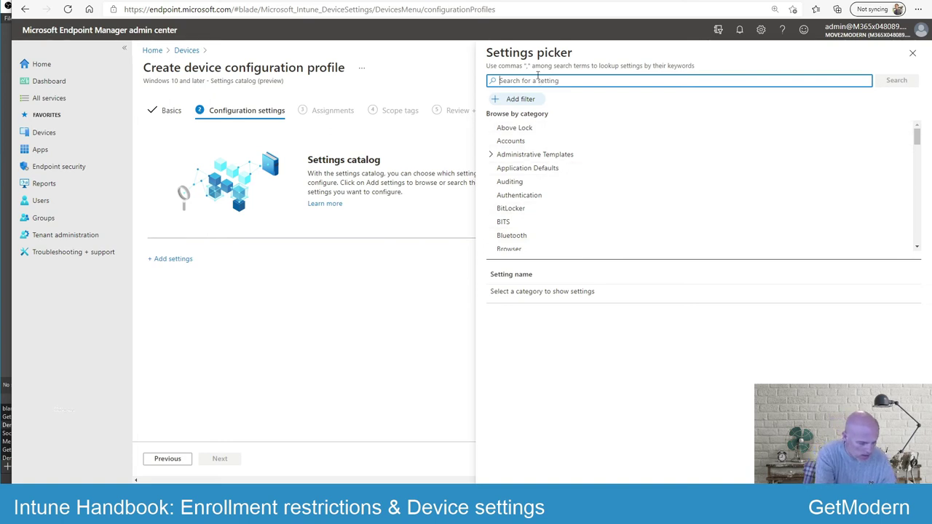
type("bitl")
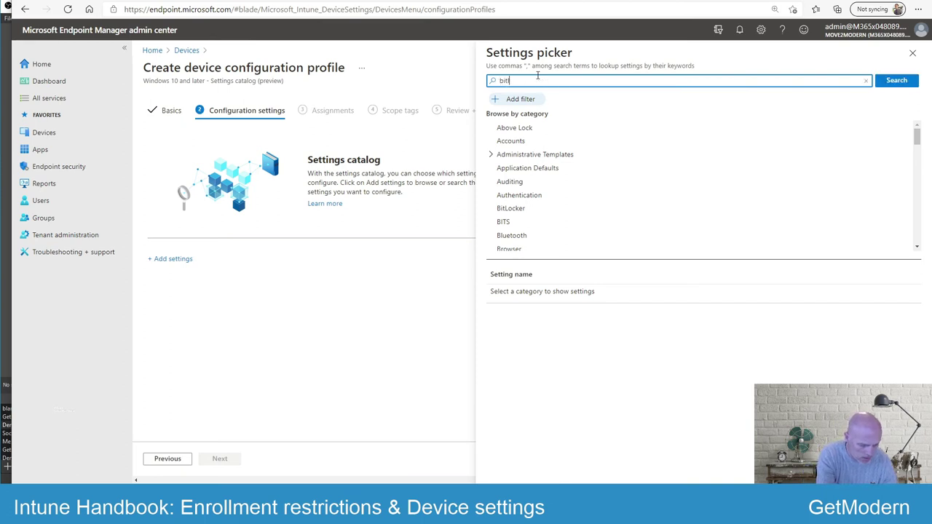
type("ocker")
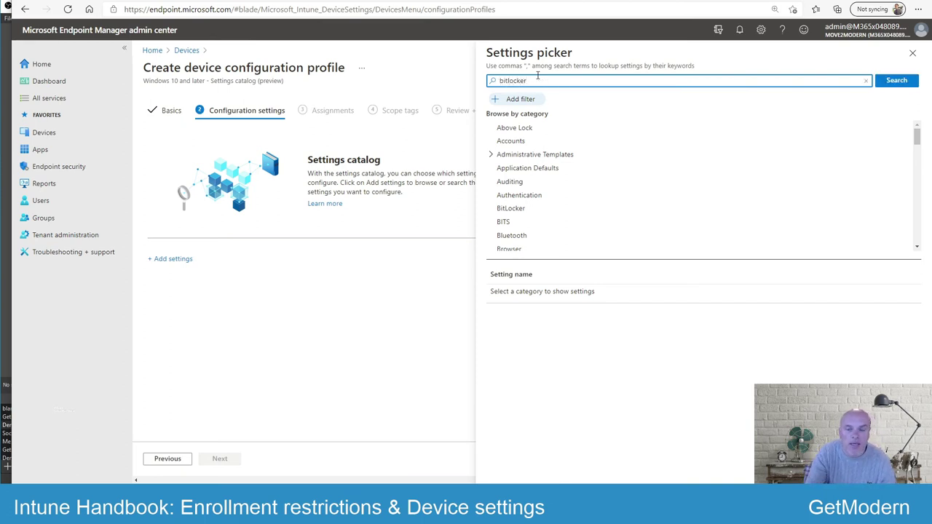
left_click(897, 80)
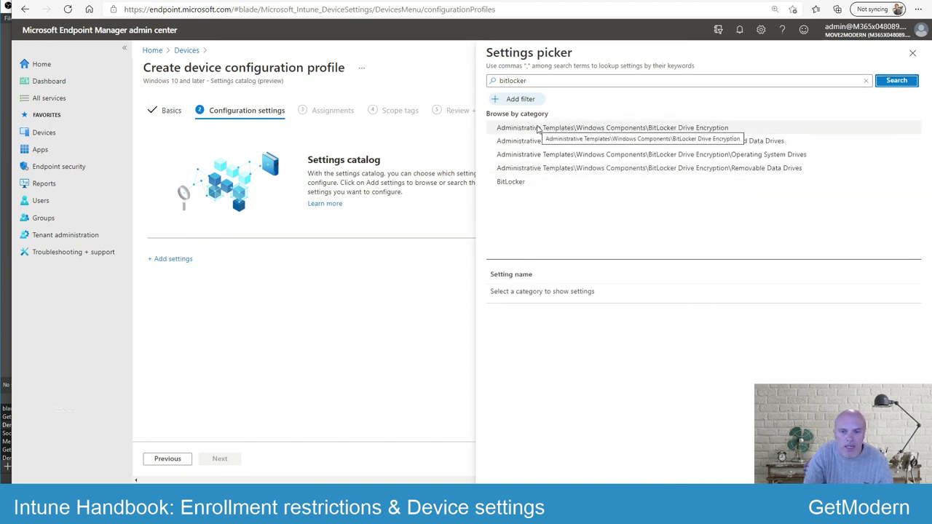
Step: Add the Require Device Encryption setting from the BitLocker category to the profile and set it to Enabled
left_click(511, 182)
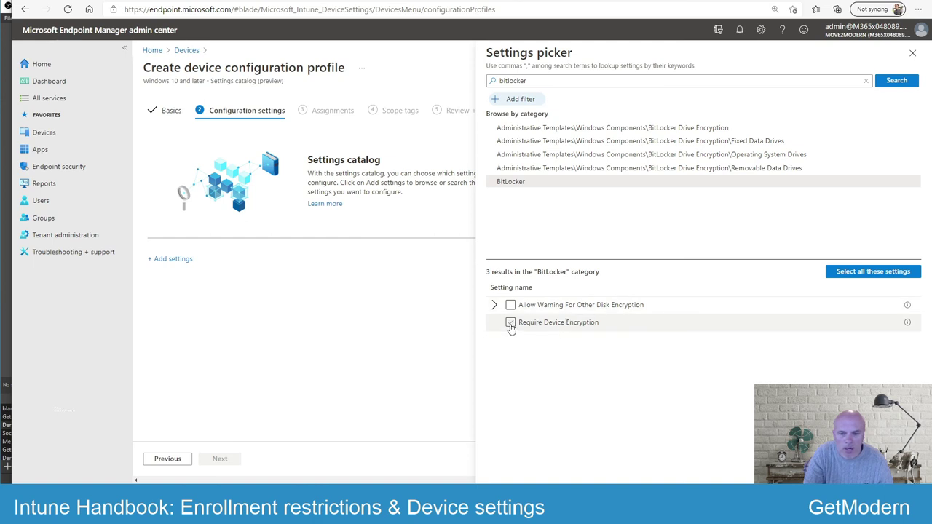
left_click(510, 323)
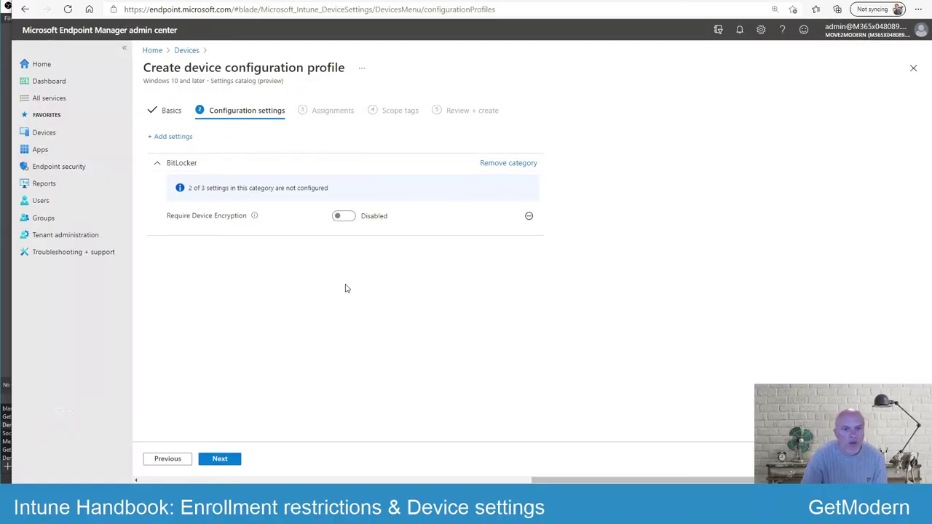
left_click(349, 218)
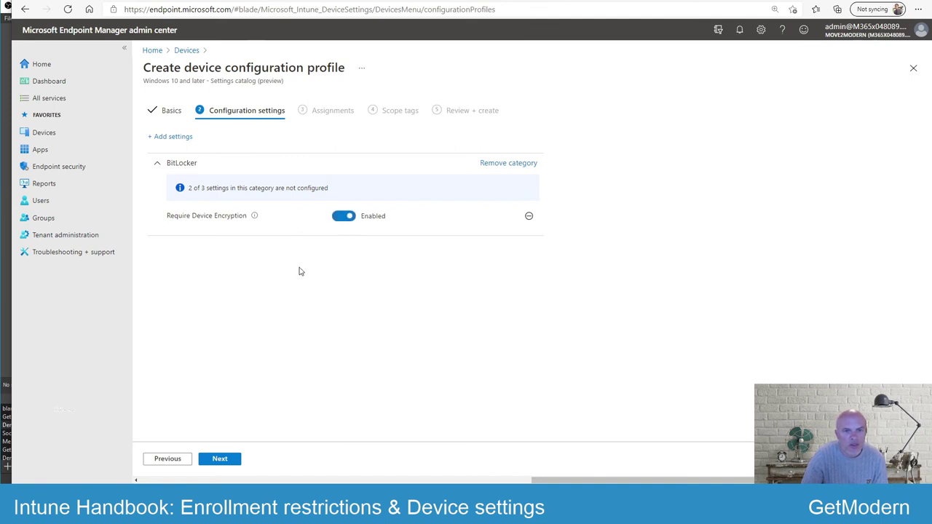
Step: Go through the assignments, scope tags and review pages without adding anything, and discard the settings catalog profile uncreated
left_click(214, 462)
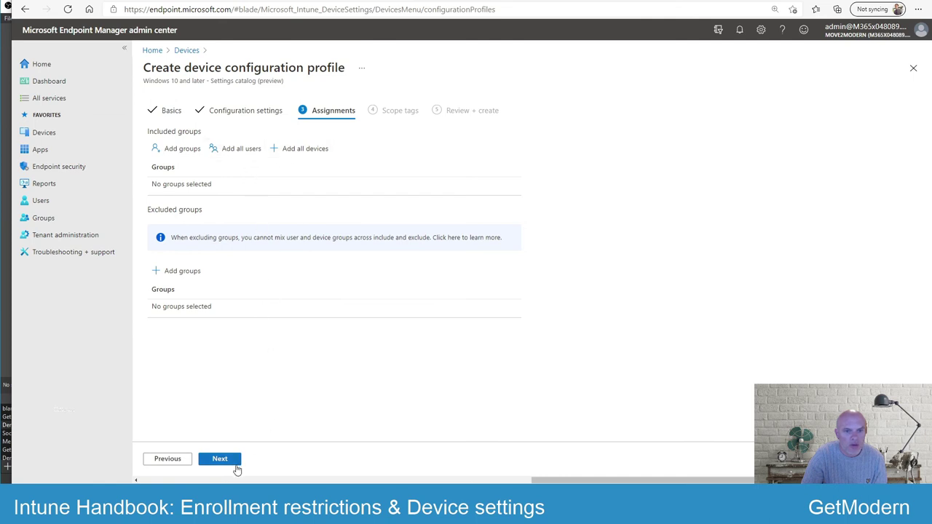
left_click(222, 460)
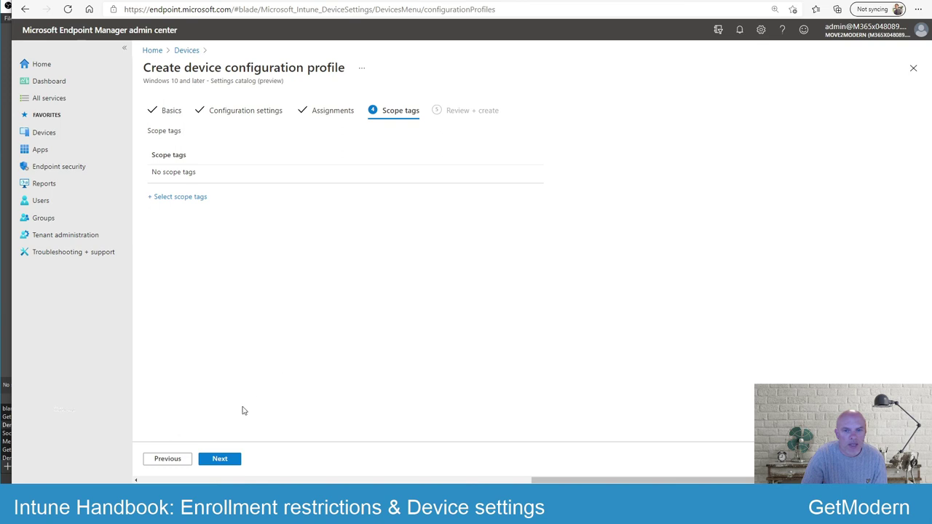
left_click(222, 460)
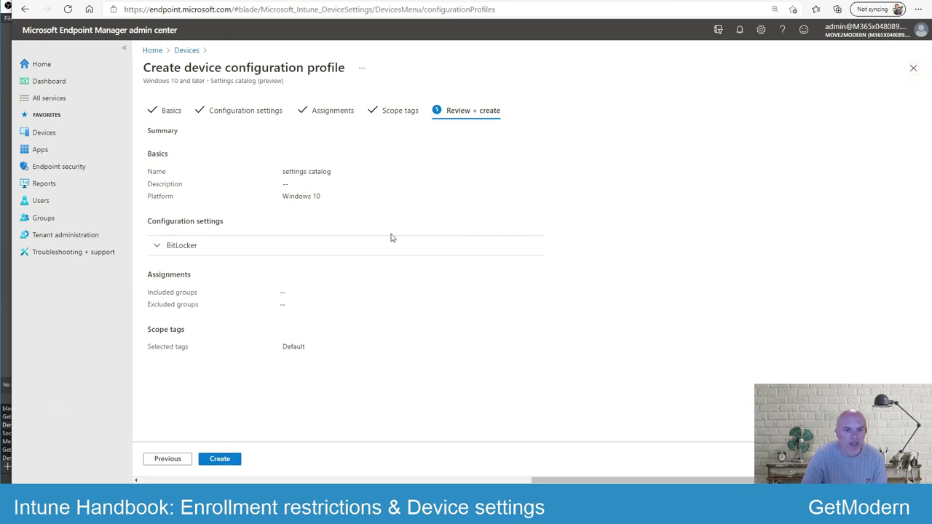
left_click(913, 70)
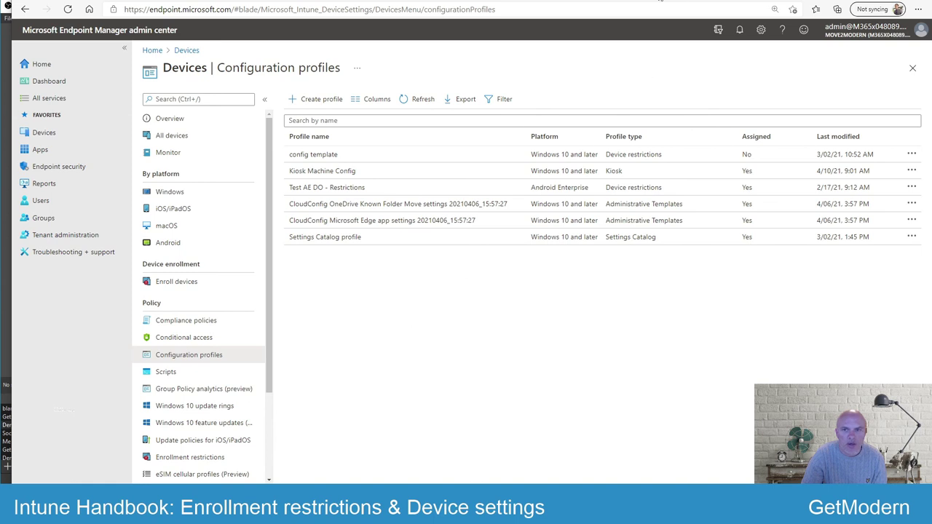
Step: Switch to the move2modern blog post on setting up Intune to view its list of configuration steps
key("alt+Tab")
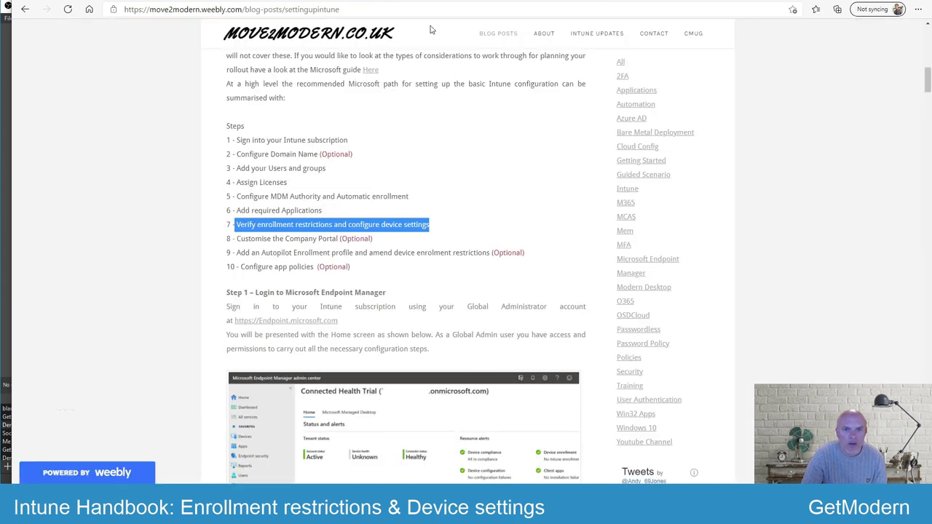